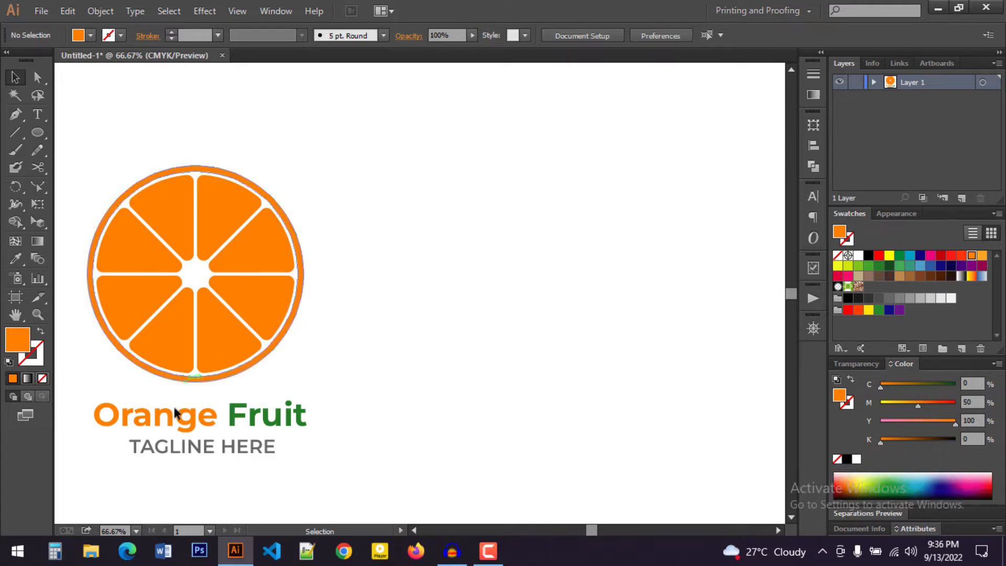
left_click_drag(111, 120, 316, 488)
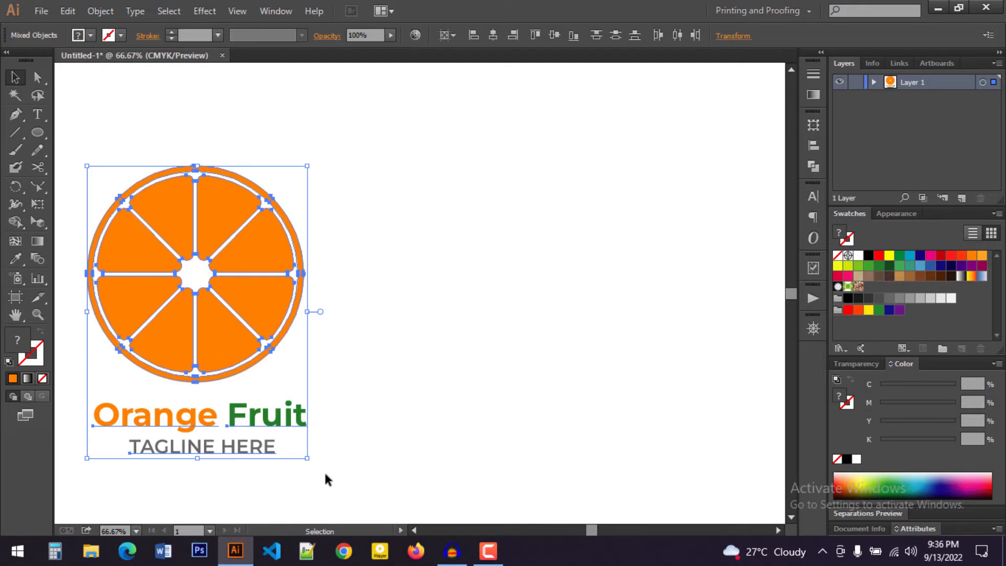
left_click(355, 464)
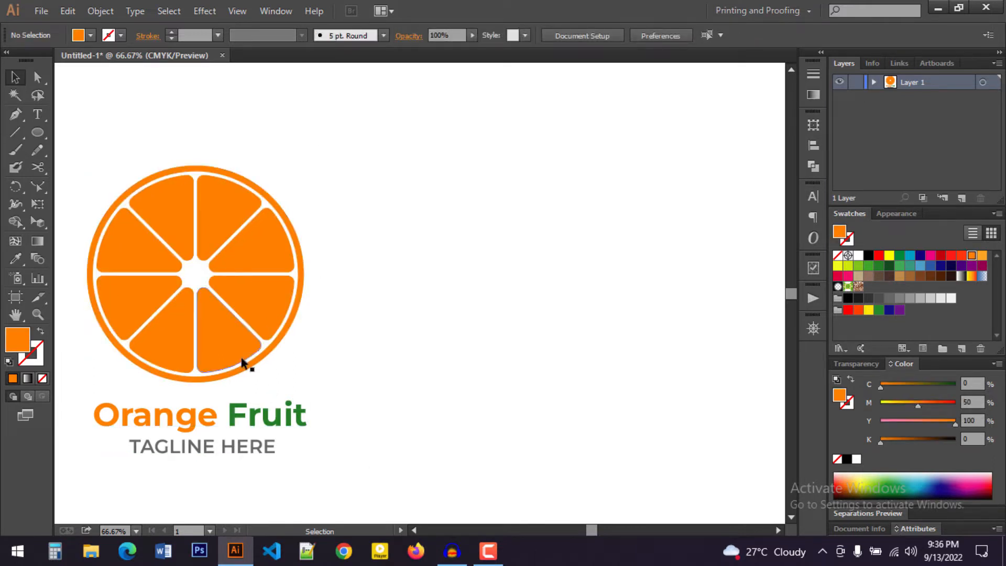
key("ctrl+minus")
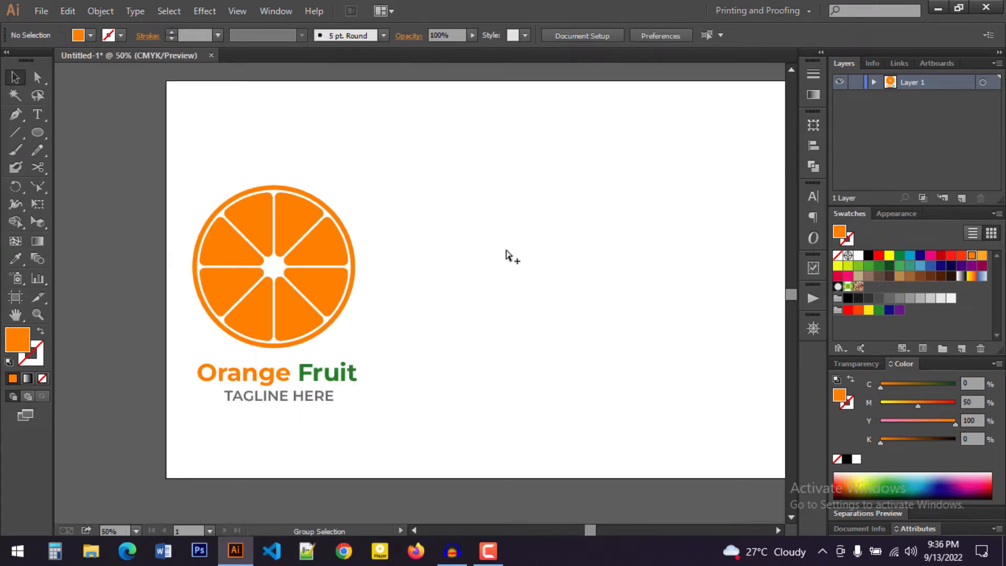
left_click_drag(206, 146, 401, 397)
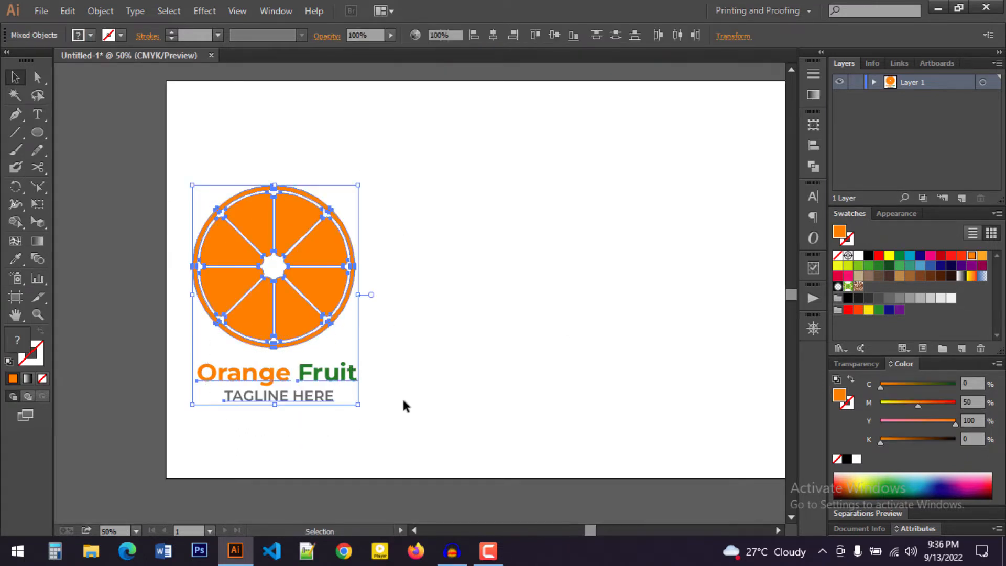
left_click(402, 397)
Step: Draw an orange-filled circle without a stroke in the empty area beside the finished logo using the Ellipse tool
key("ctrl+plus")
left_click_drag(523, 323, 460, 324)
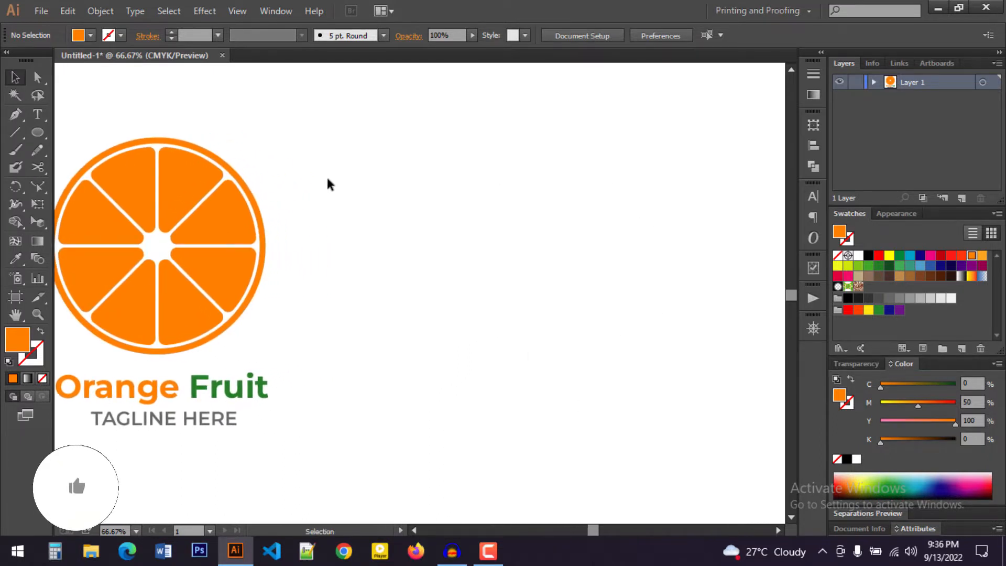
left_click(40, 133)
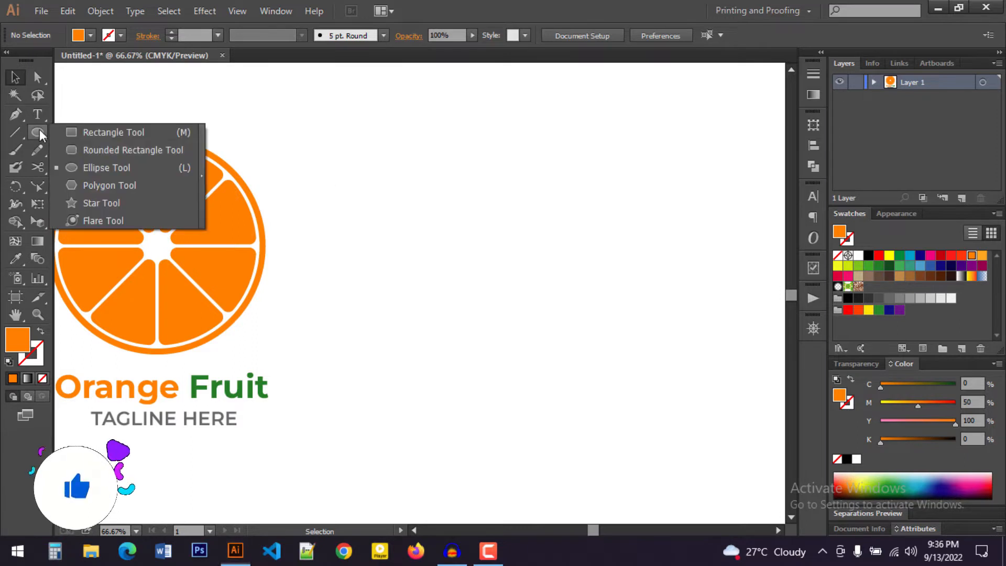
left_click(76, 169)
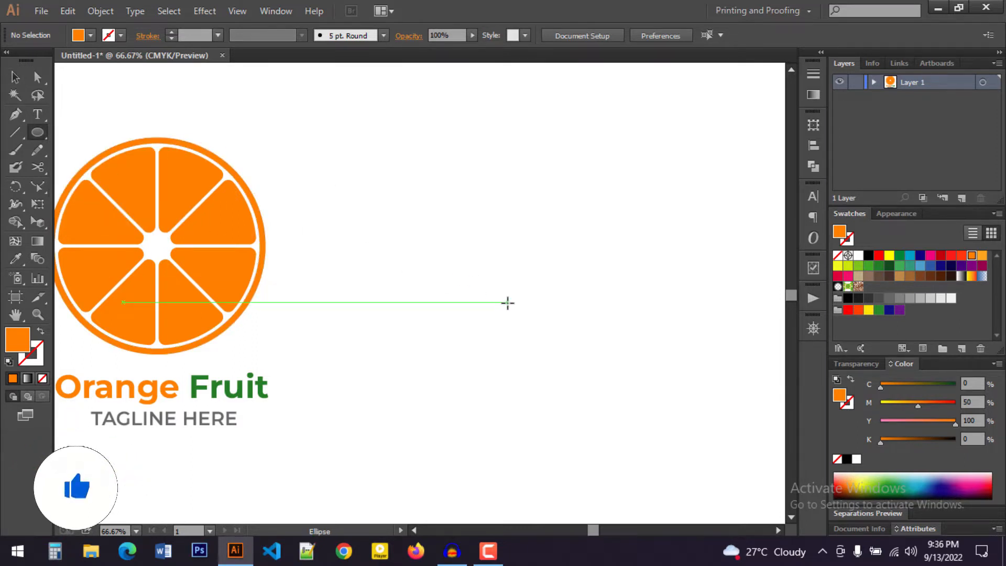
left_click_drag(544, 280, 624, 411)
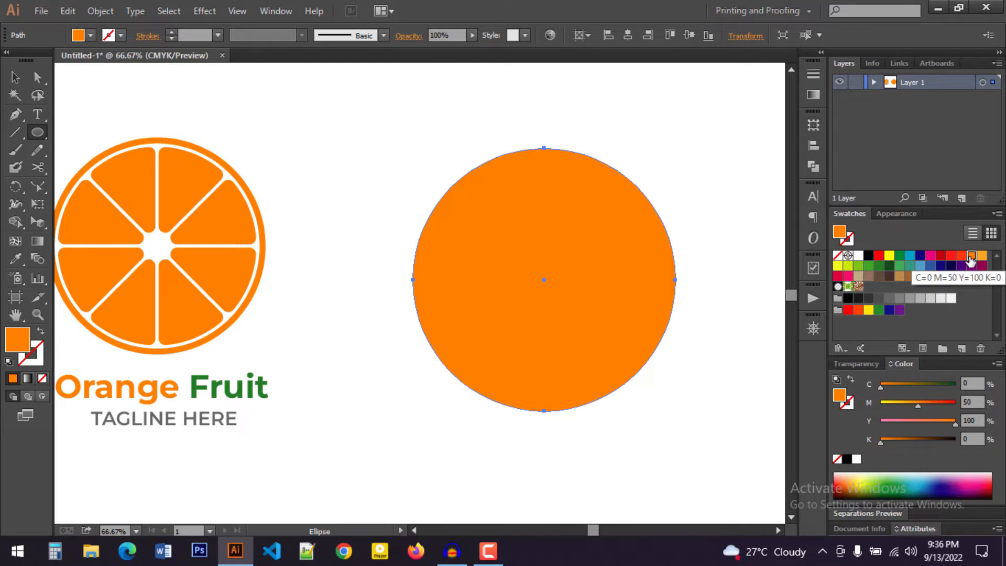
scroll(488, 199, "up", 1)
scroll(487, 200, "down", 2)
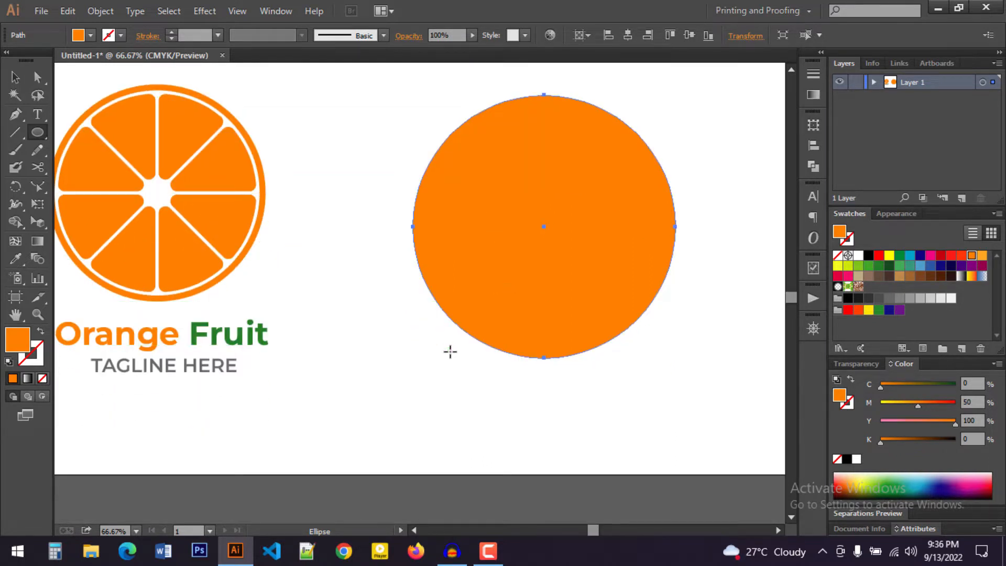
Step: Scale the new circle down about its centre until it is slightly smaller than the finished logo's orange slice
left_click(14, 77)
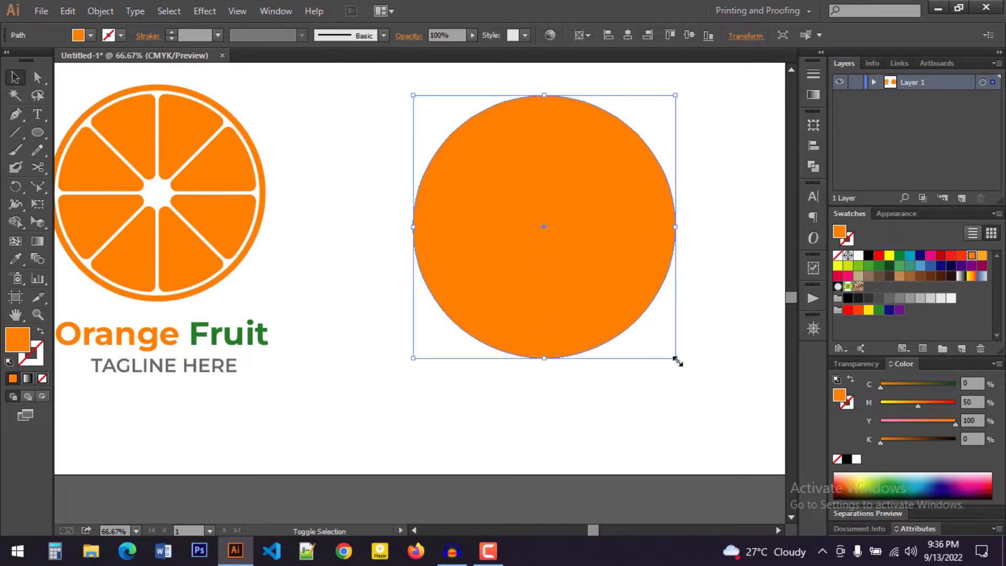
left_click_drag(675, 359, 647, 331)
left_click(637, 371)
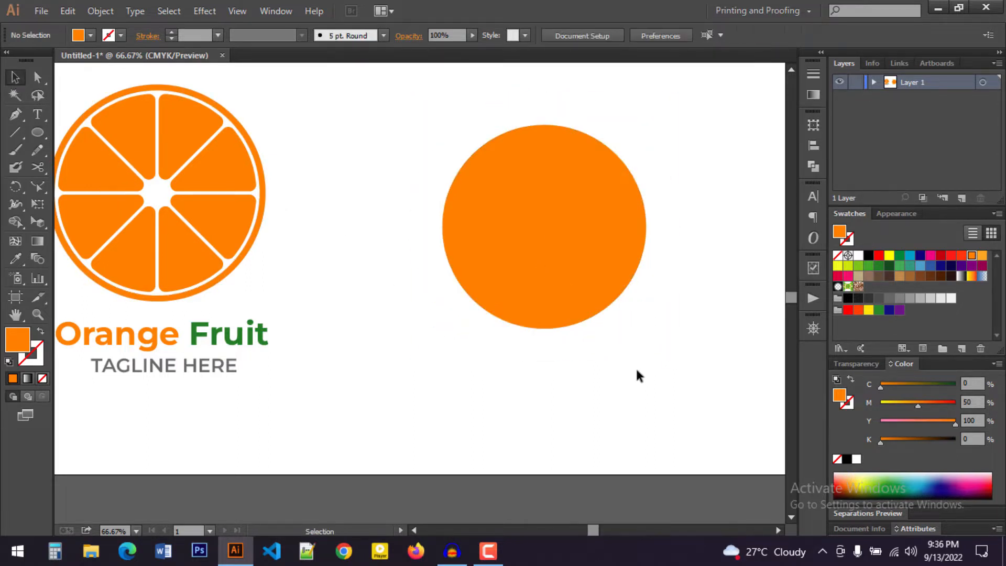
scroll(637, 370, "up", 1)
Step: Draw a straight vertical line from just above the top of the new circle down to its centre
left_click(559, 234)
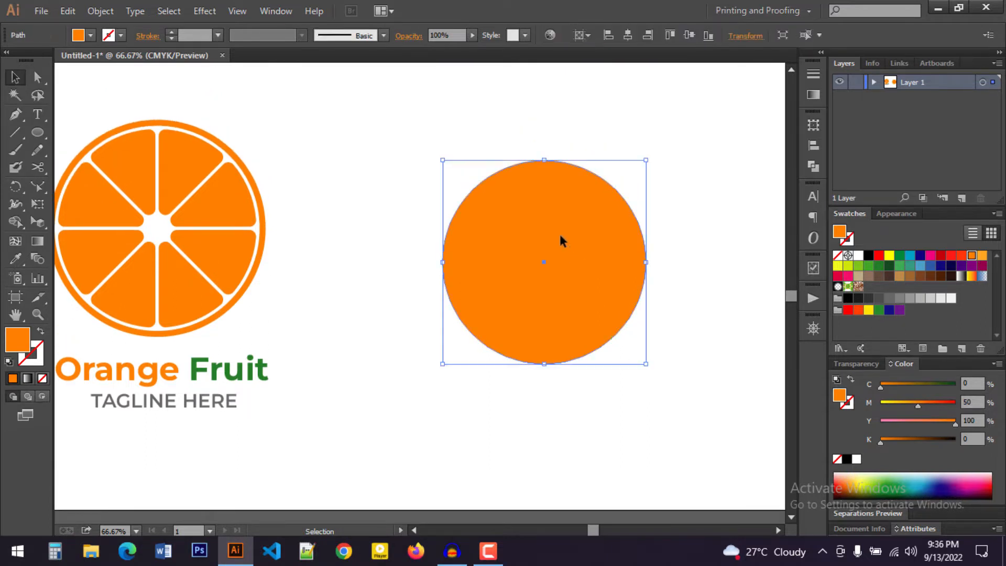
left_click(16, 136)
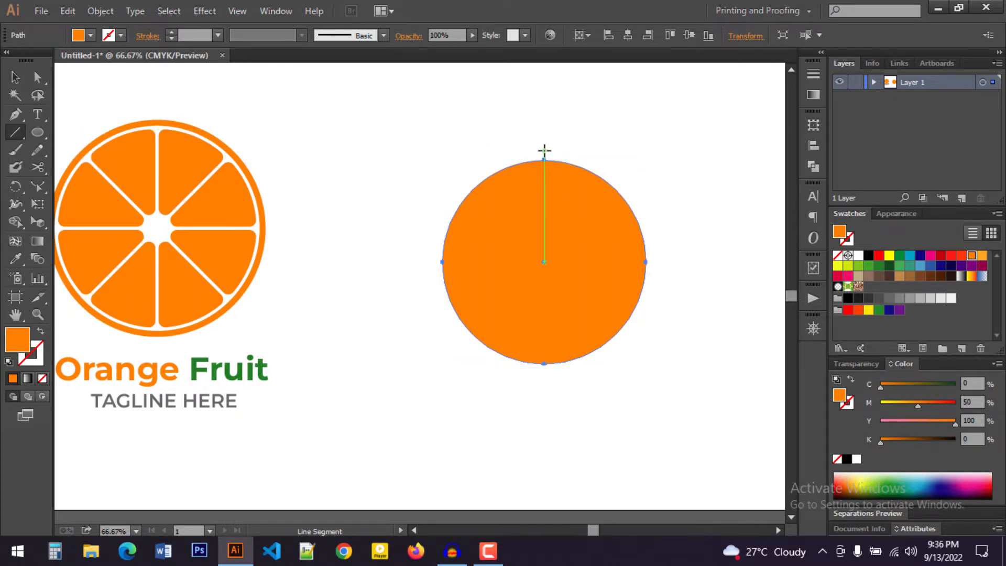
left_click_drag(544, 151, 542, 263)
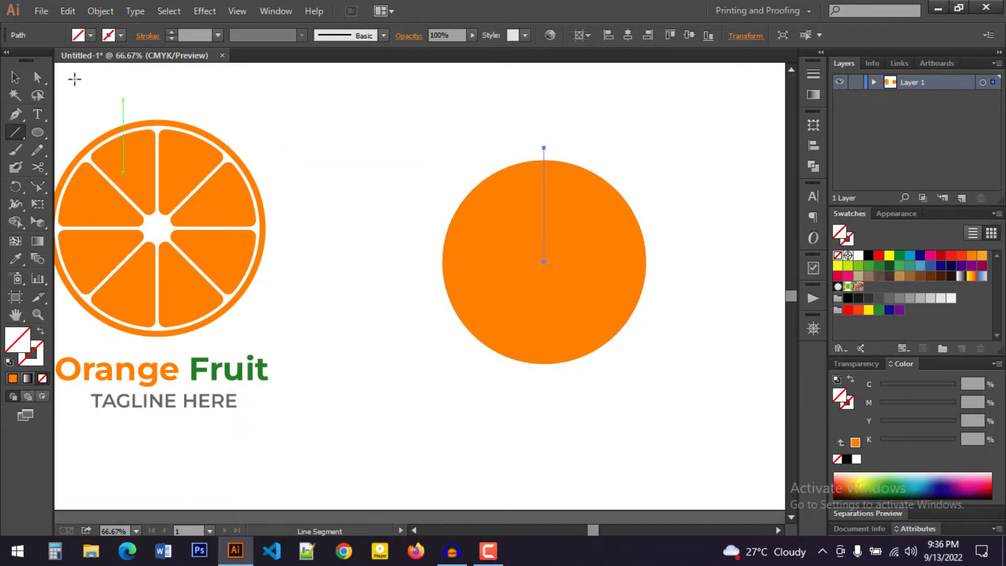
left_click(15, 77)
left_click(563, 141)
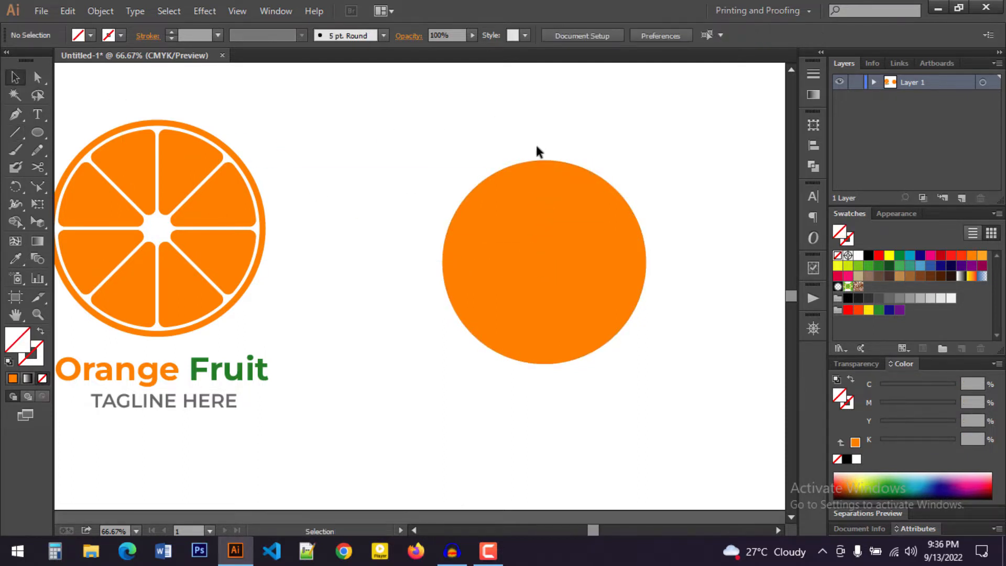
Step: Give the vertical line a 20 pt white stroke
left_click_drag(551, 148, 556, 154)
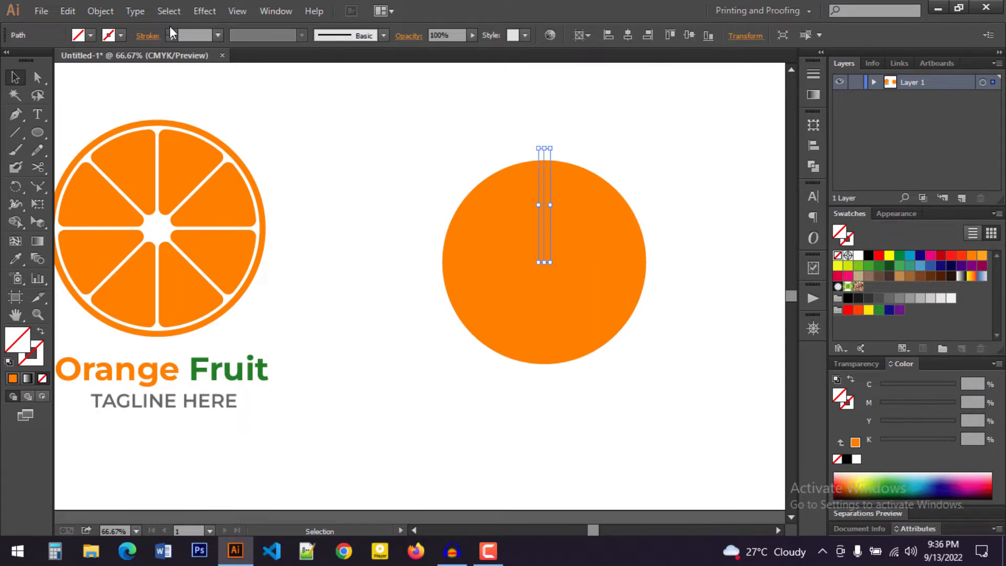
left_click(171, 31)
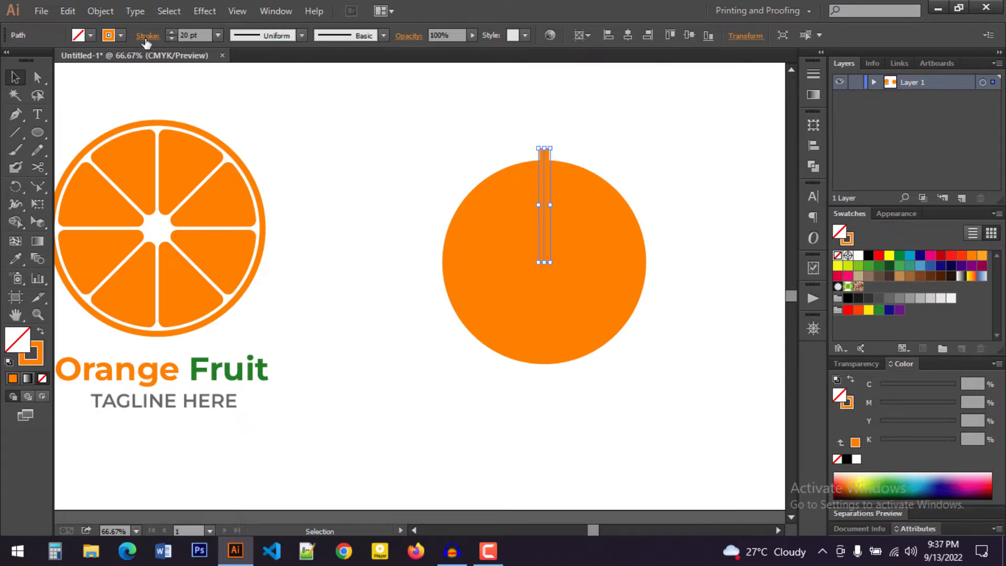
left_click(121, 35)
left_click(31, 60)
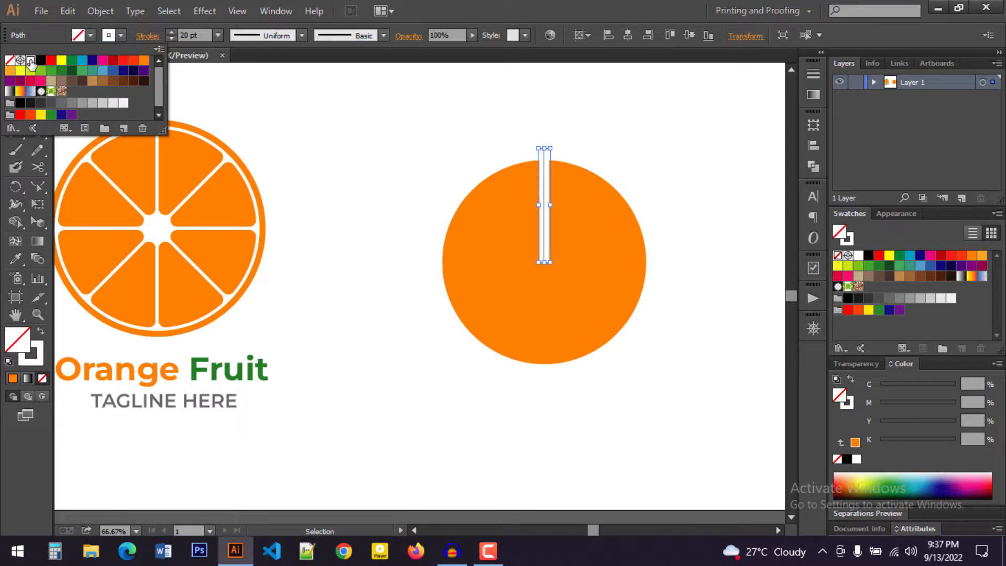
Step: Reduce the white line's stroke weight to 13 pt
left_click(172, 38)
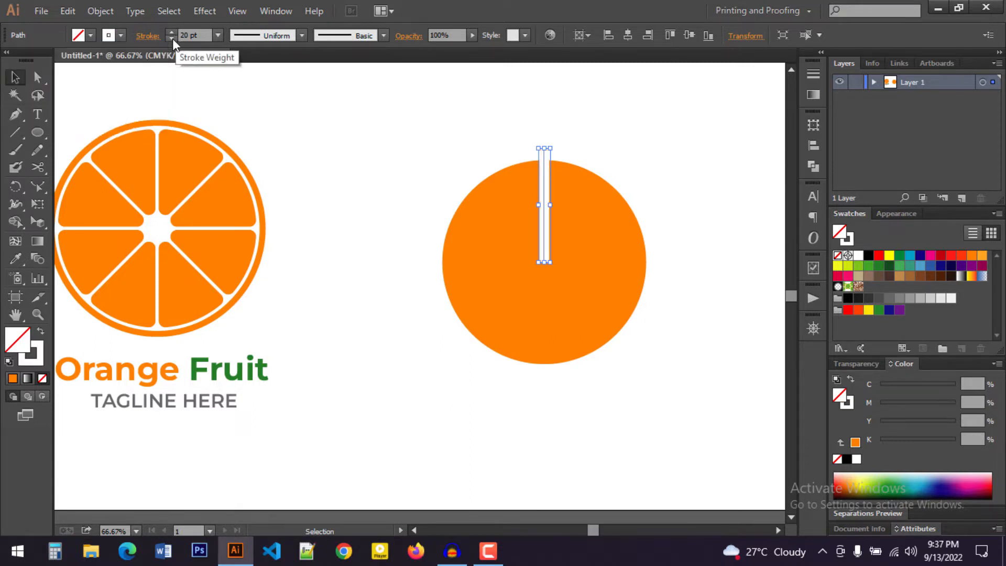
left_click(172, 39)
left_click(172, 39)
left_click(172, 39)
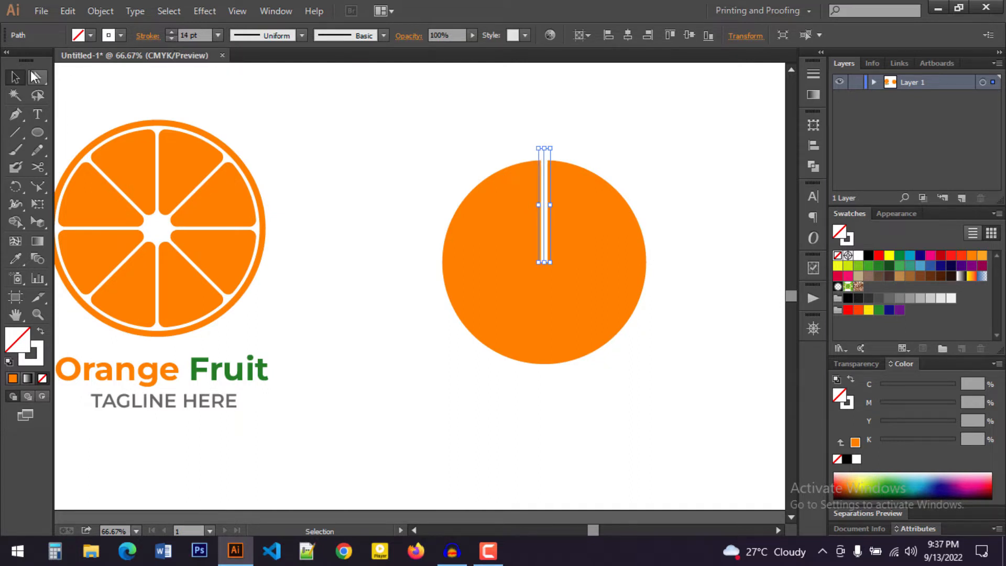
left_click(351, 138)
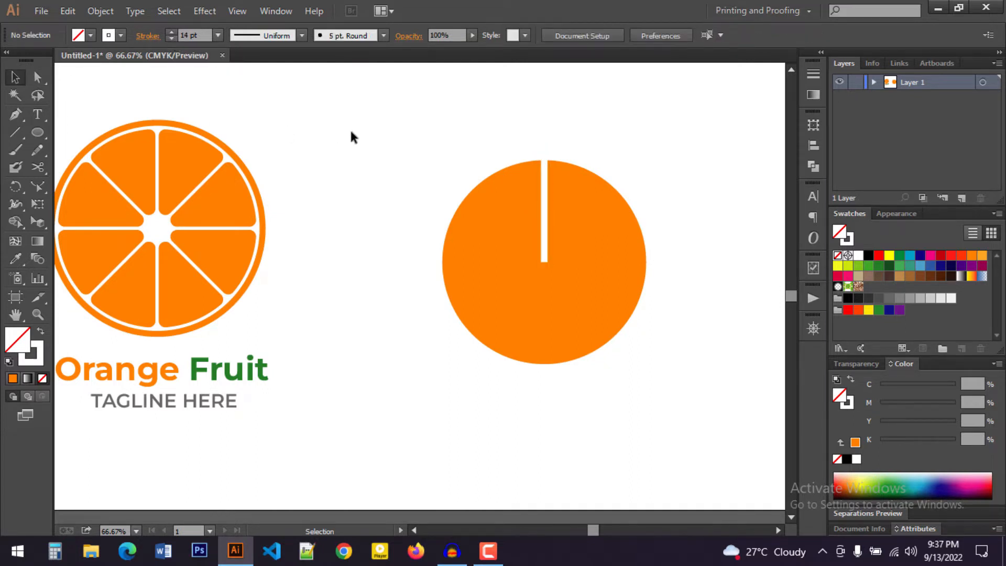
left_click(543, 162)
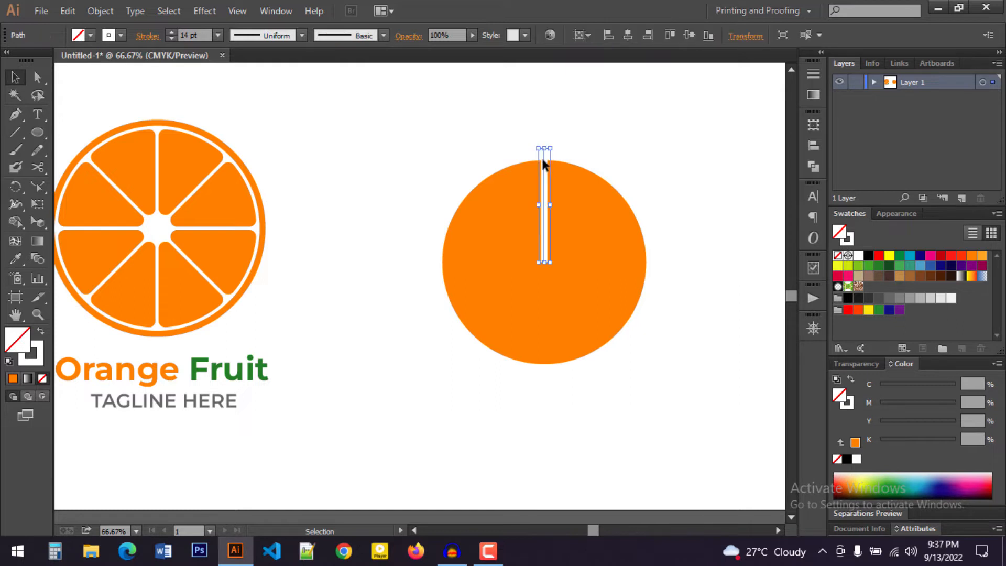
left_click(172, 38)
left_click(416, 137)
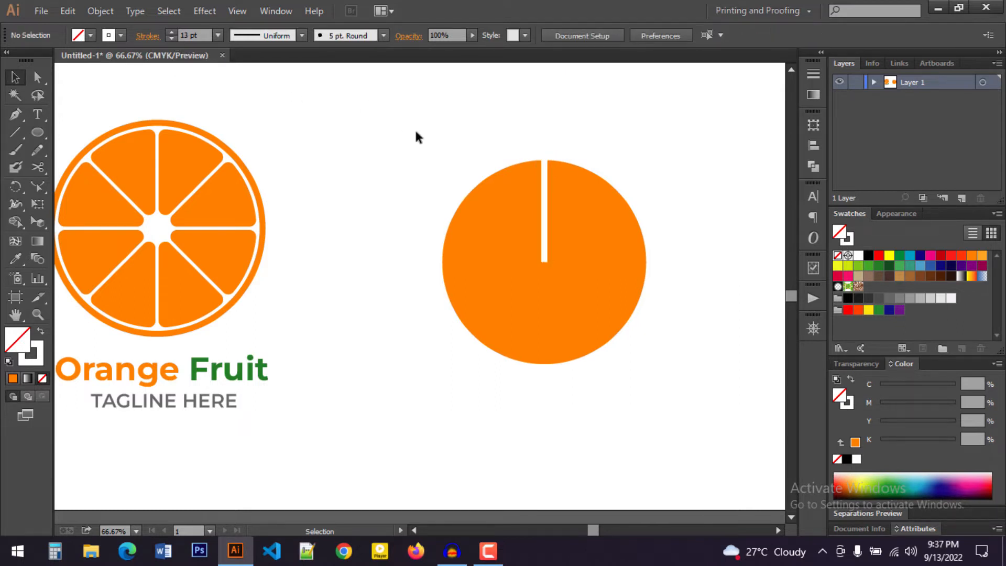
Step: Examine how the white line's lower end sits on the circle's centre
left_click(545, 155)
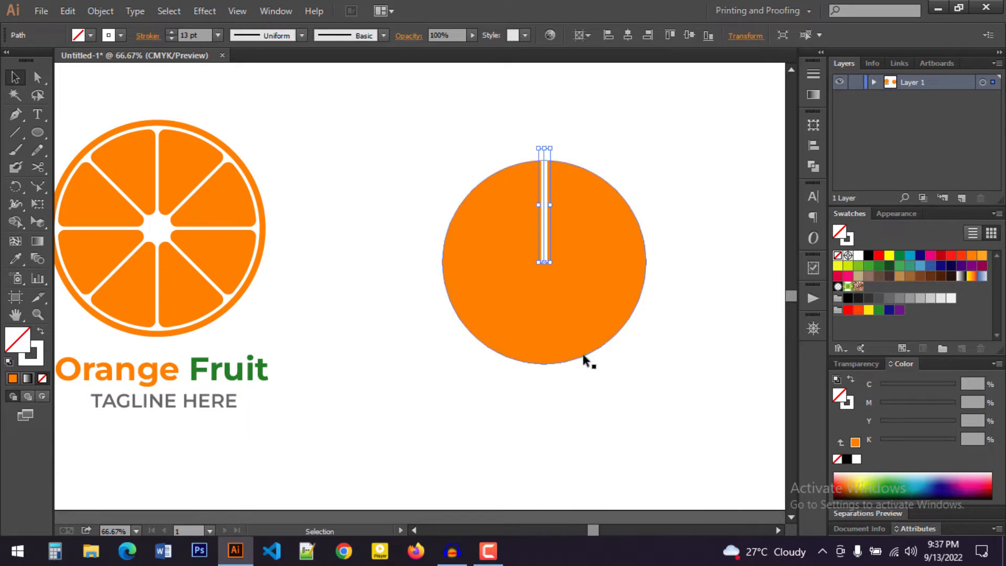
key("a")
scroll(585, 296, "up", 3)
key("v")
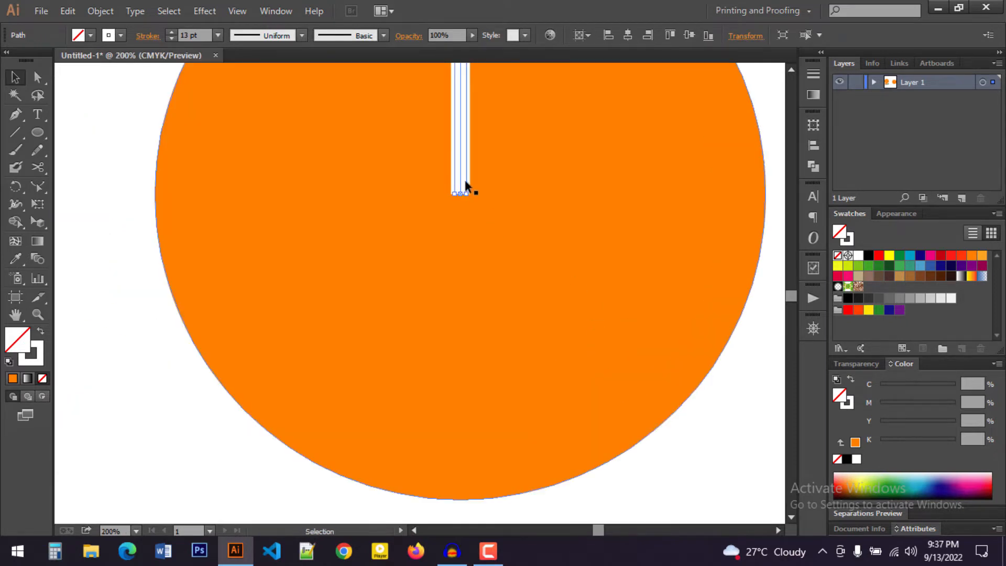
left_click(565, 220)
left_click(462, 183)
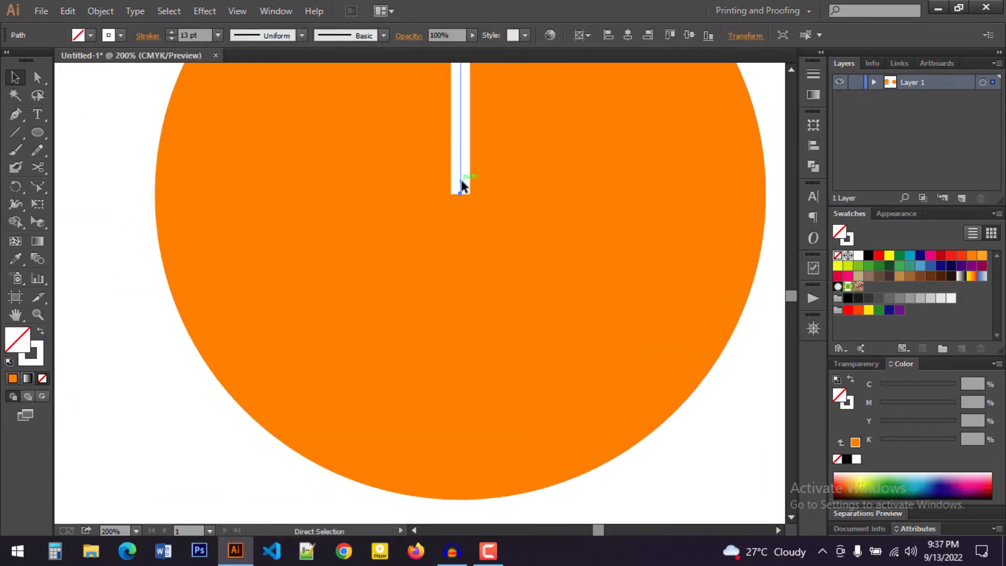
scroll(462, 184, "down", 2)
scroll(478, 197, "up", 2)
scroll(653, 343, "up", 1)
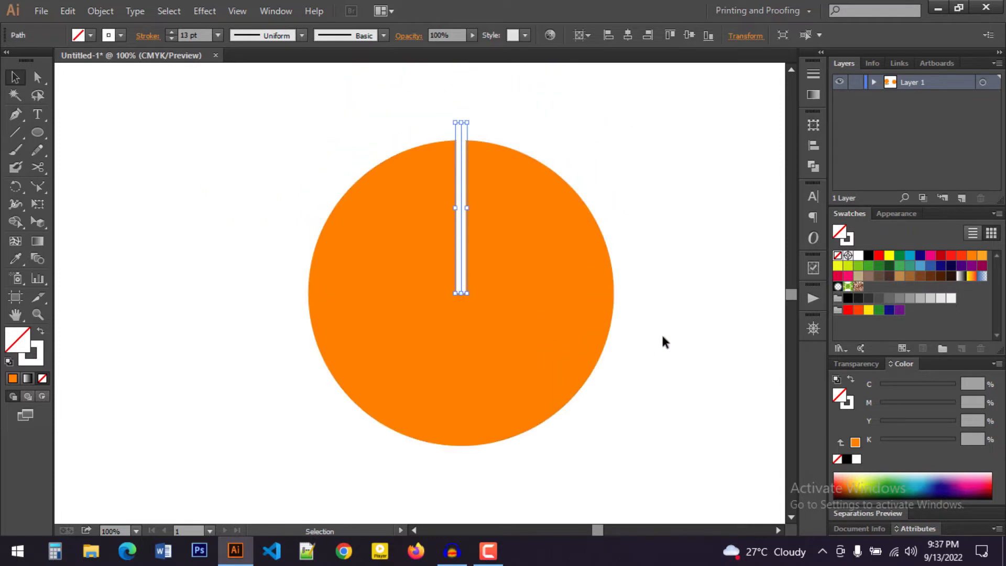
left_click(661, 332)
scroll(658, 297, "down", 1)
left_click_drag(662, 285, 669, 224)
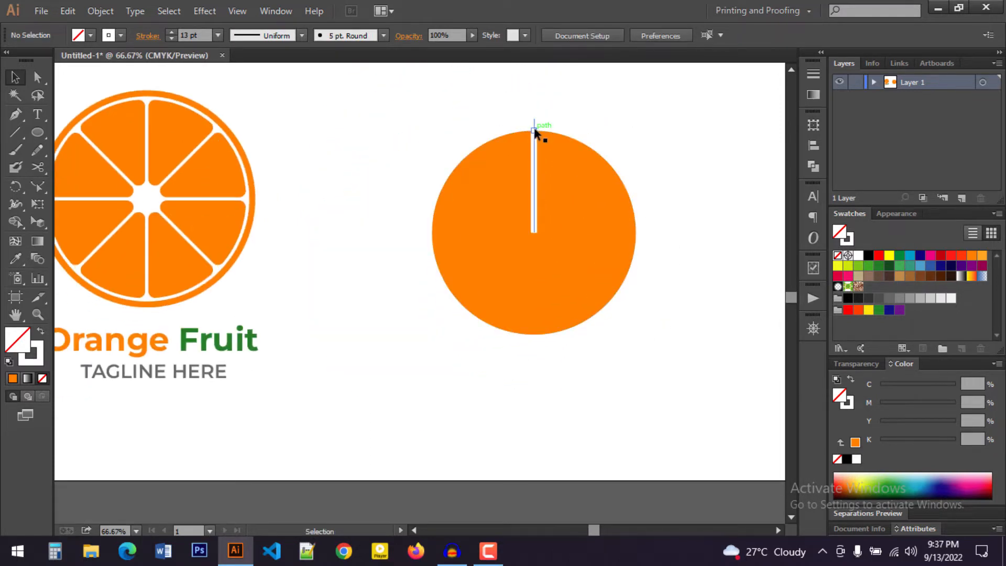
Step: Rotate a copy of the white line by 45° about its lower end at the circle's centre
left_click(534, 126)
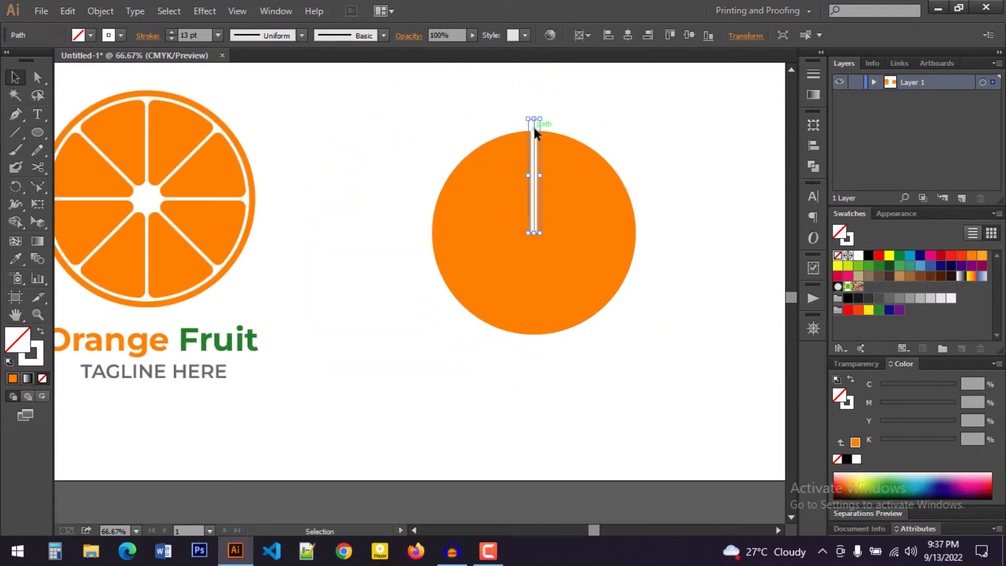
left_click(16, 187)
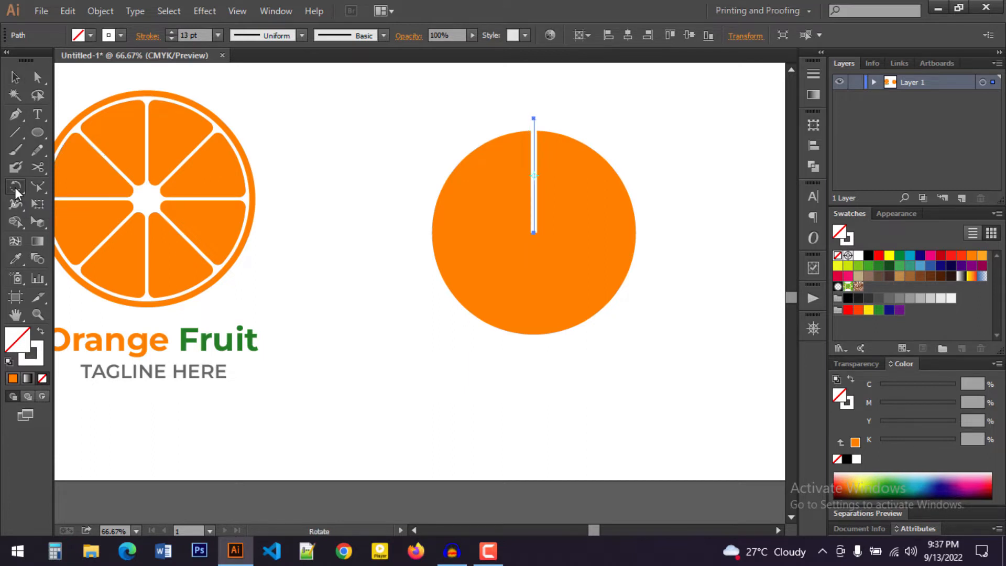
scroll(534, 232, "up", 2)
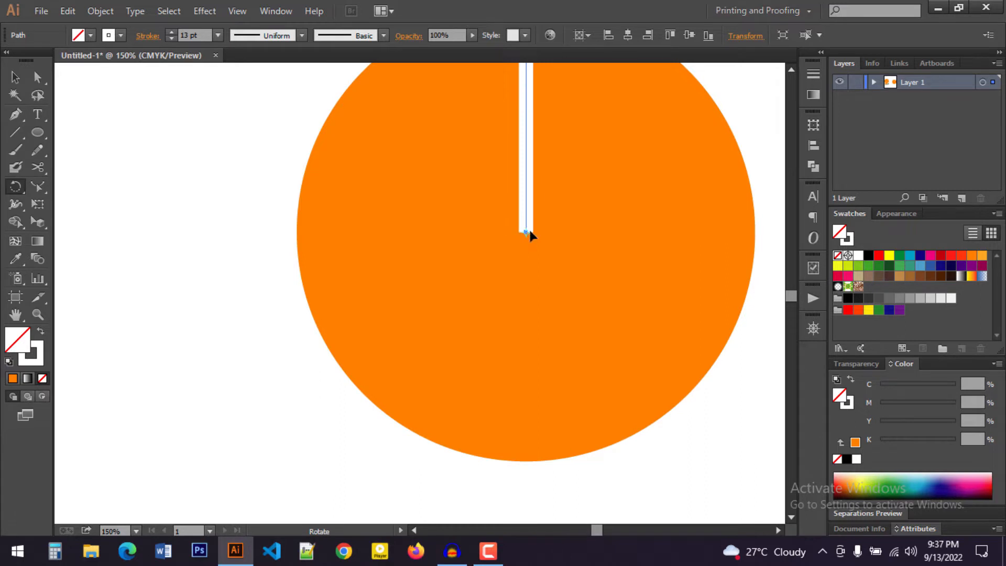
left_click_drag(8, 183, 58, 189)
key("alt")
key("alt")
left_click(525, 231, "alt")
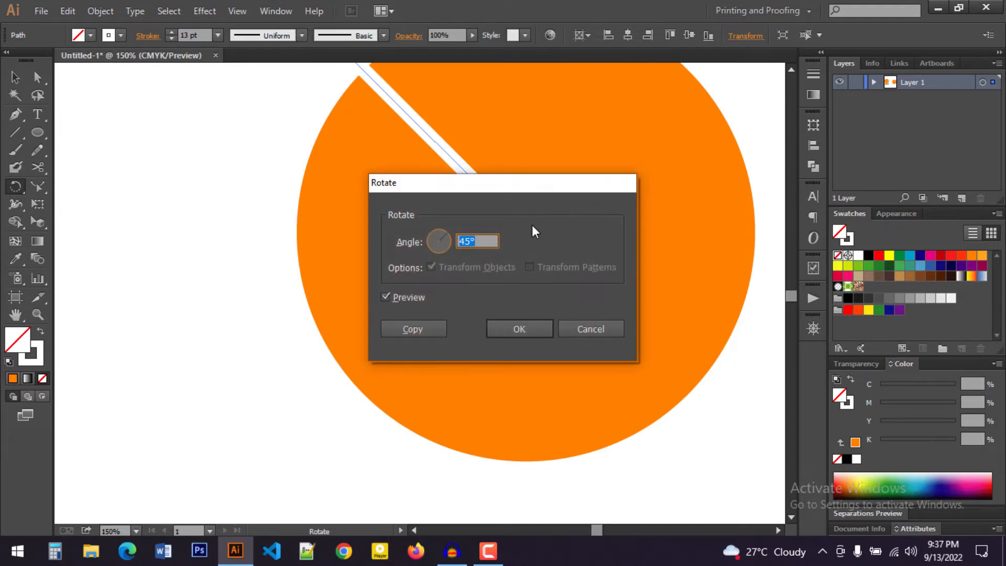
left_click(472, 242)
left_click(477, 244)
left_click(413, 328)
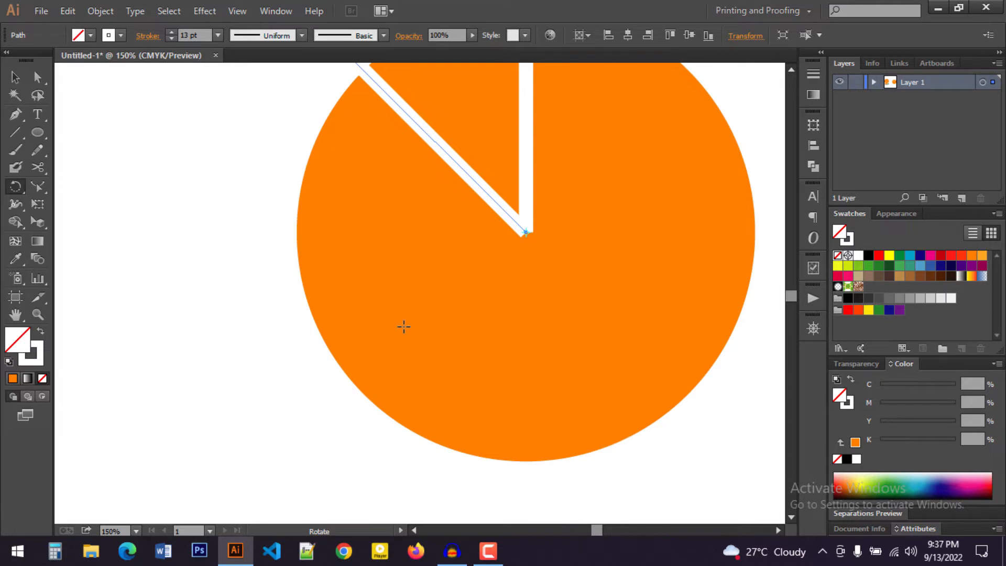
Step: Repeat the 45° rotated copy six more times so that eight white lines radiate from the circle's centre
key("ctrl+a")
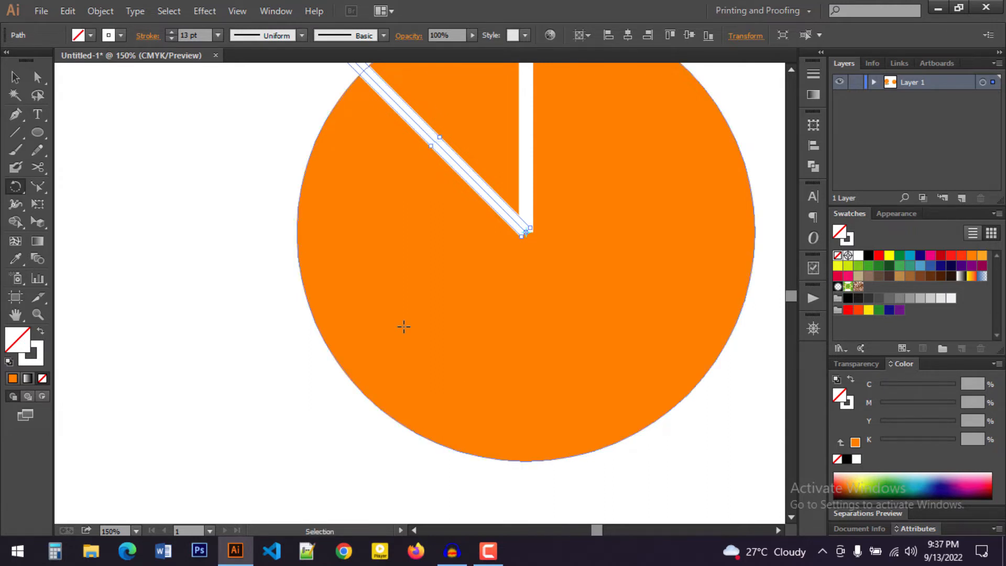
key("ctrl+d")
key("ctrl+d")
key("ctrl+d")
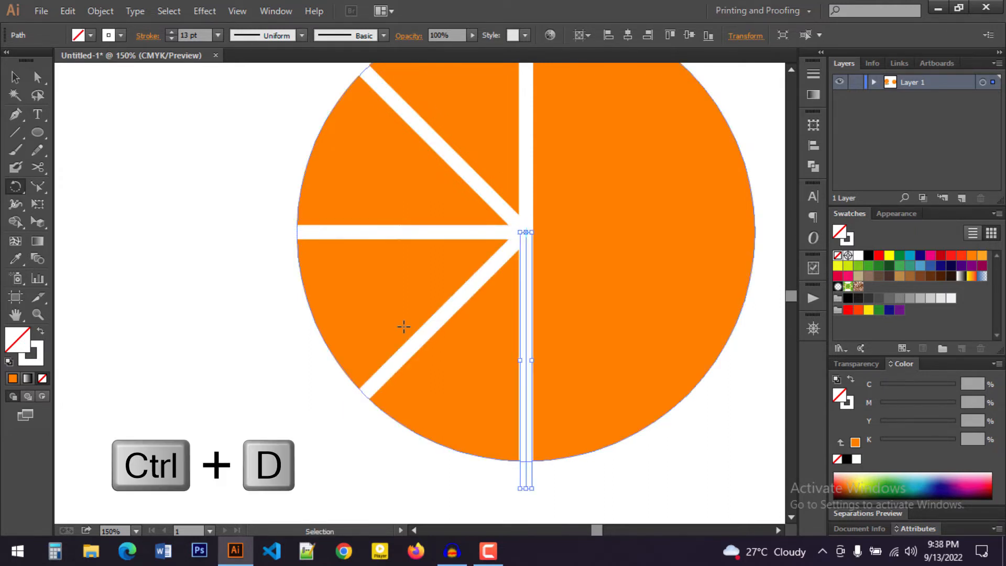
key("ctrl+d")
key("ctrl+d")
key("ctrl+d")
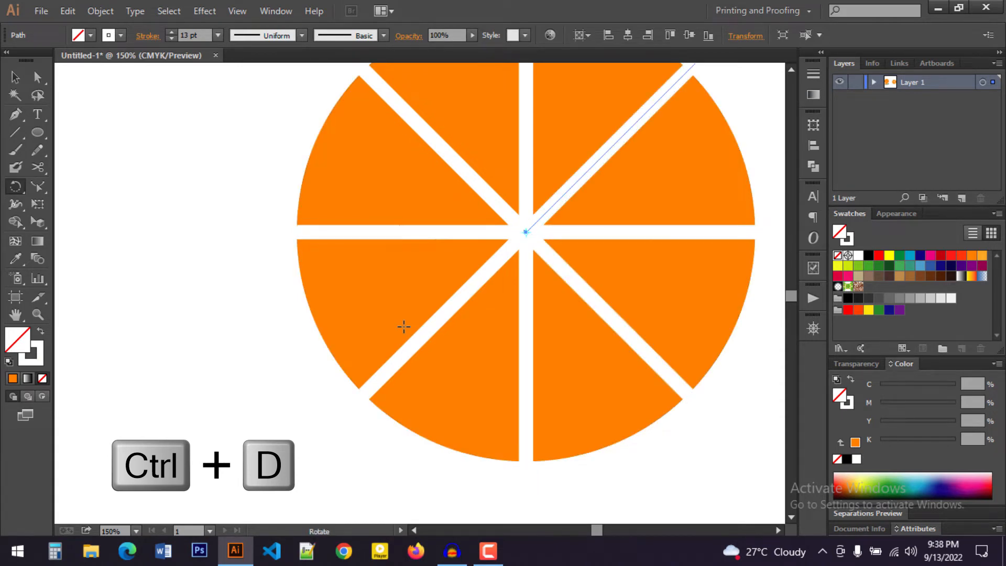
Step: Expand the fill and stroke of the orange circle together with all eight white lines into plain shapes
scroll(573, 285, "down", 2)
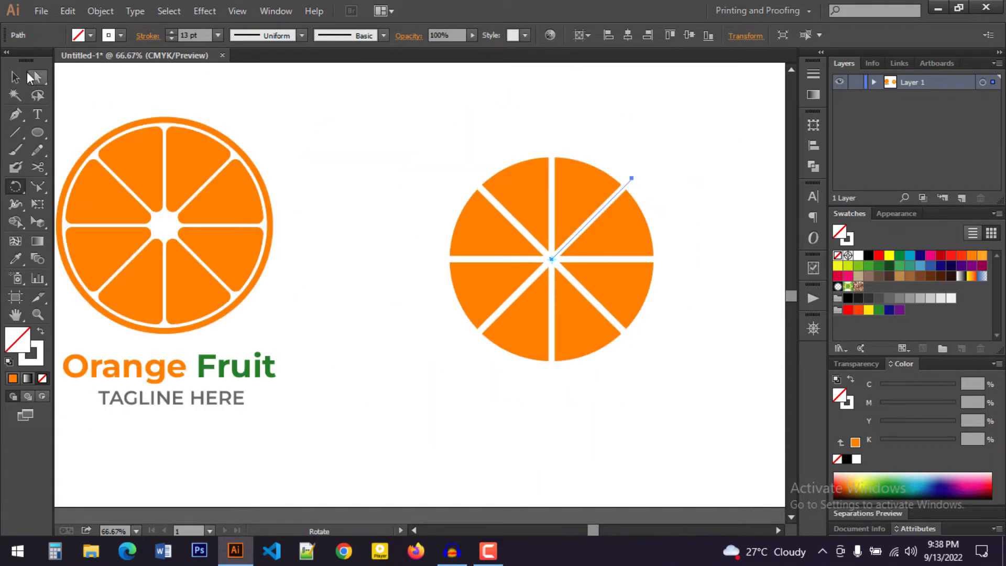
left_click(15, 77)
left_click_drag(399, 100, 685, 385)
scroll(681, 314, "up", 1)
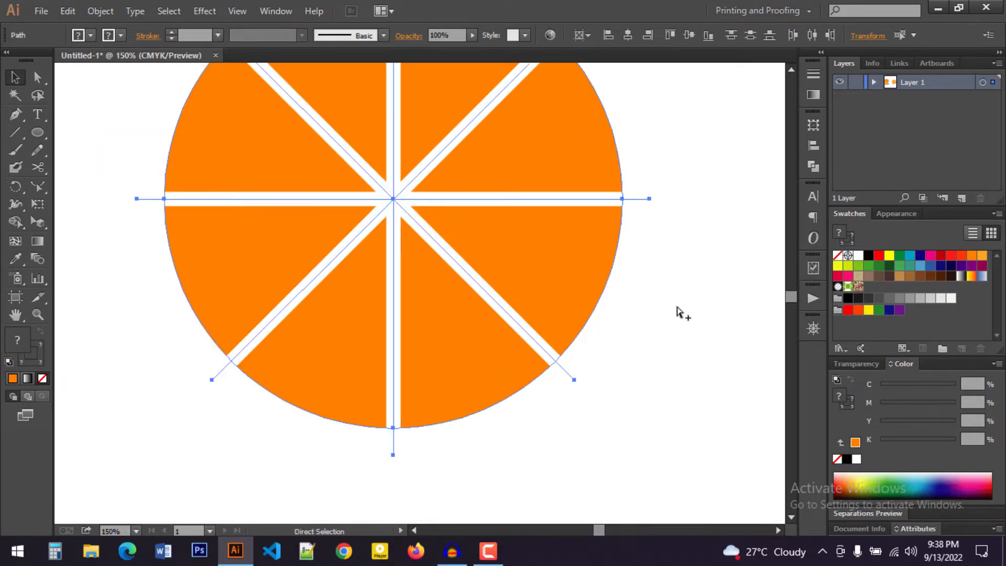
scroll(678, 303, "up", 3)
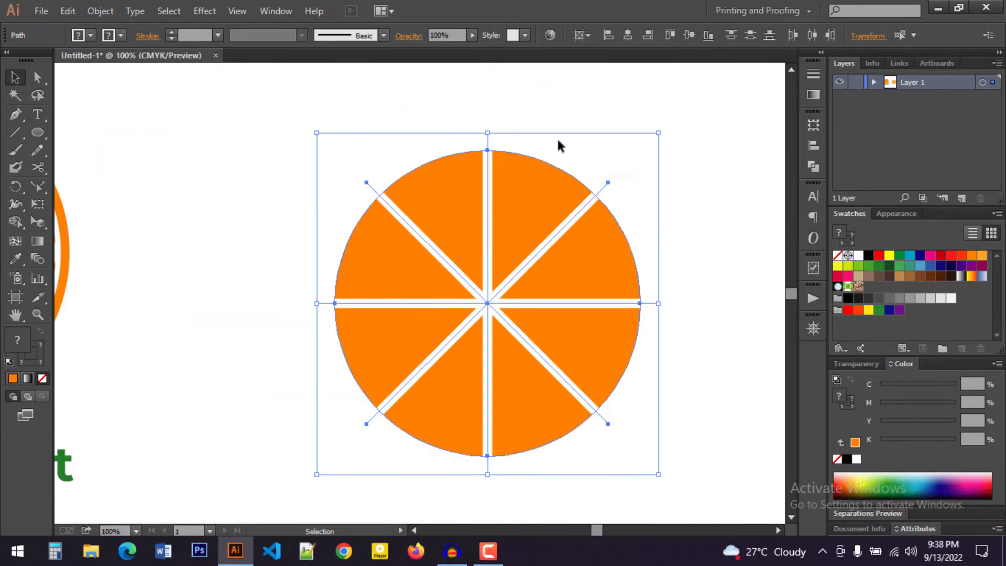
left_click(692, 257)
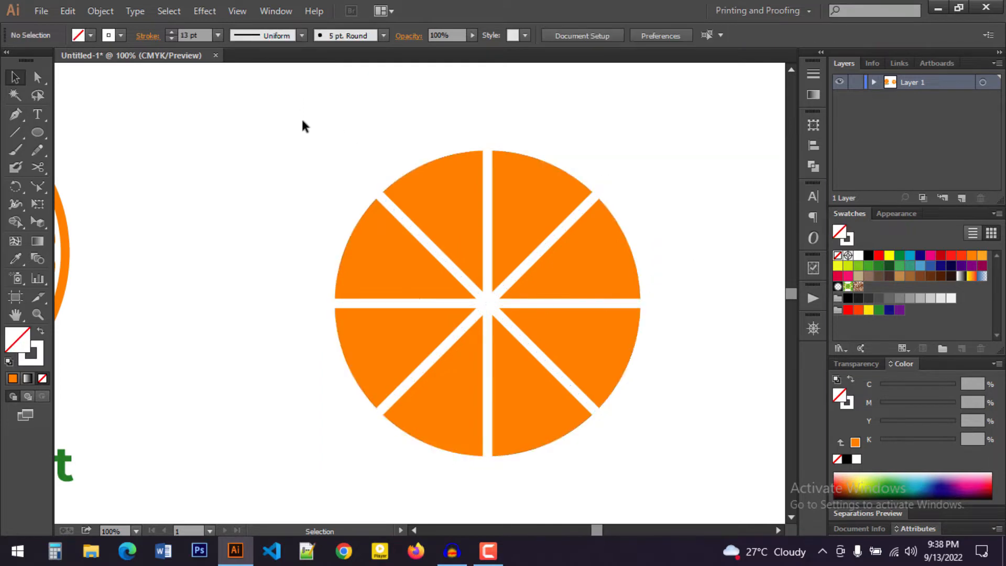
left_click_drag(264, 104, 677, 498)
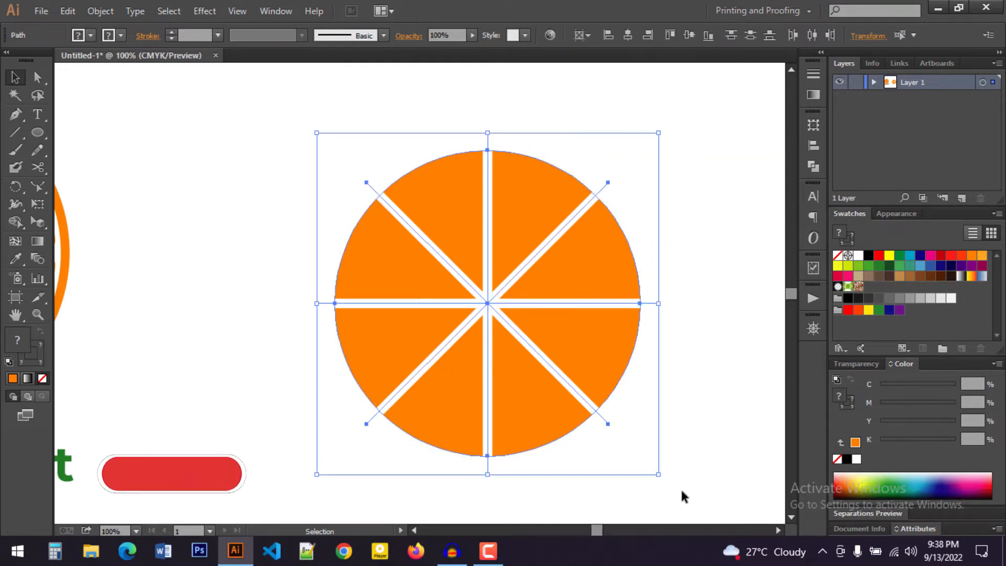
left_click(97, 11)
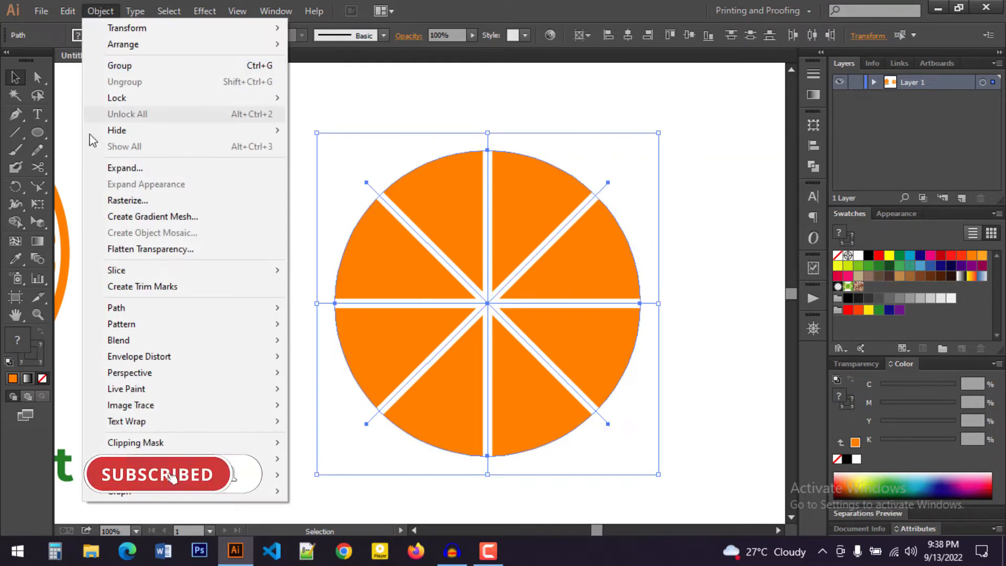
left_click(110, 168)
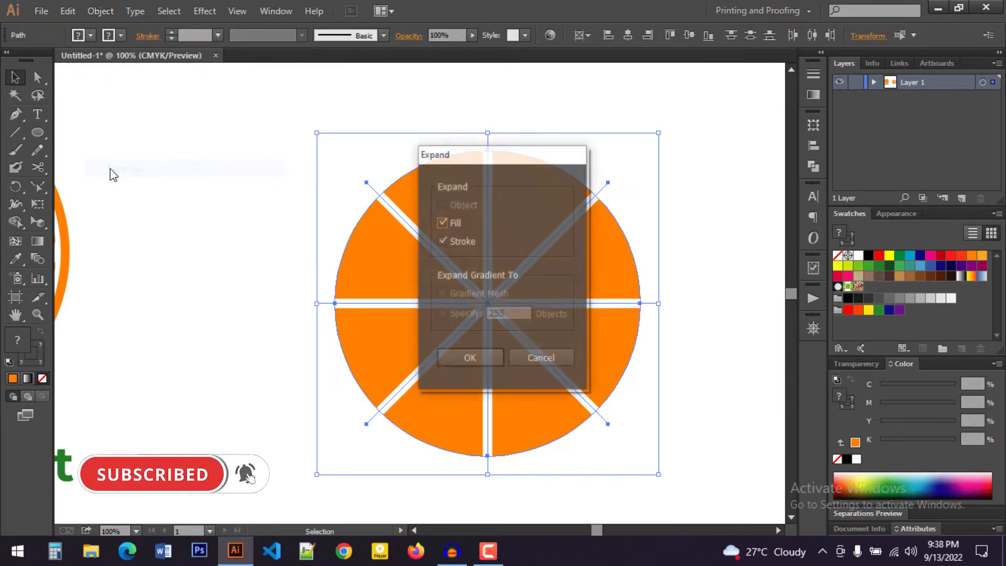
left_click(467, 358)
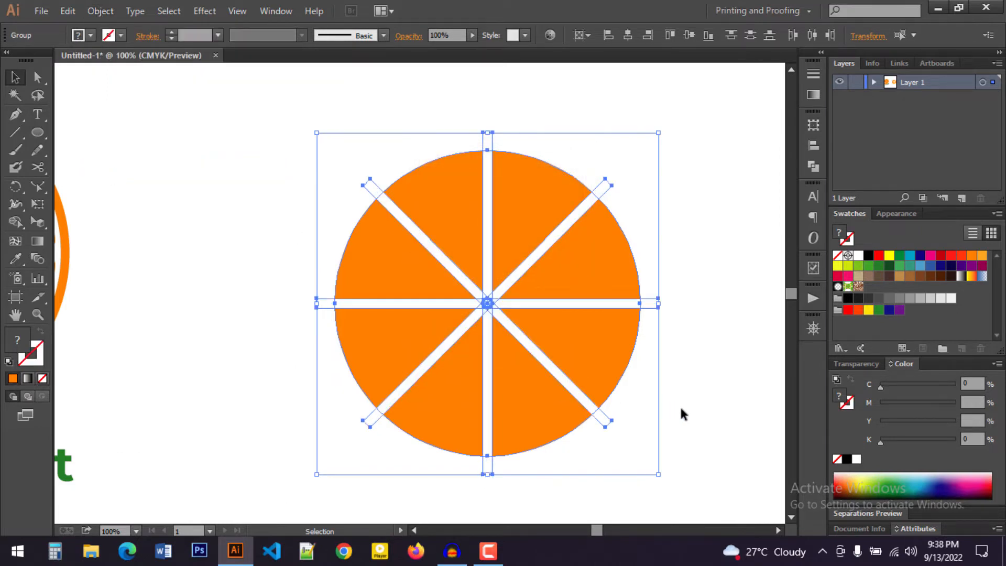
Step: Remove all eight line ends that protrude beyond the circle's edge with the Shape Builder tool
scroll(375, 237, "down", 2)
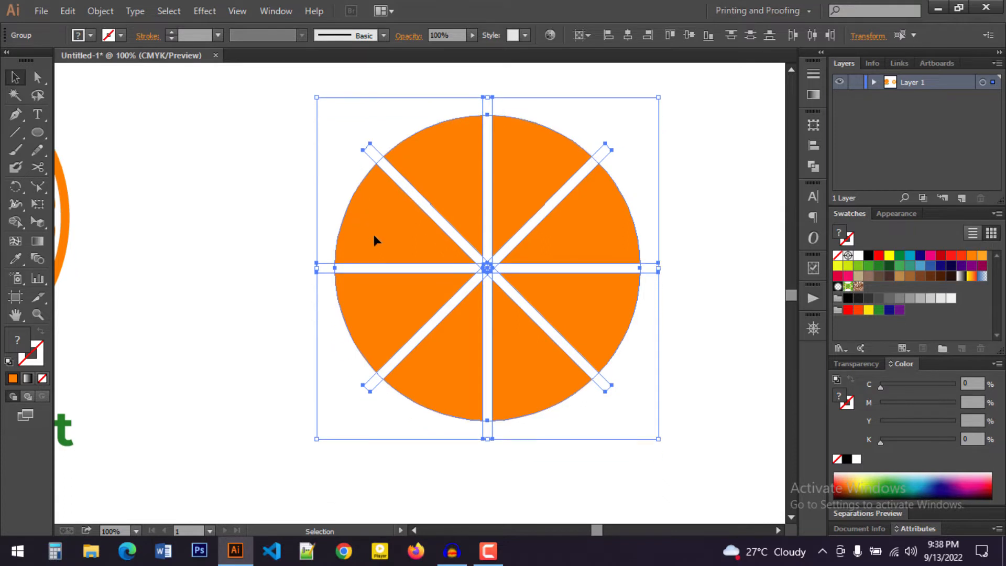
left_click(15, 223)
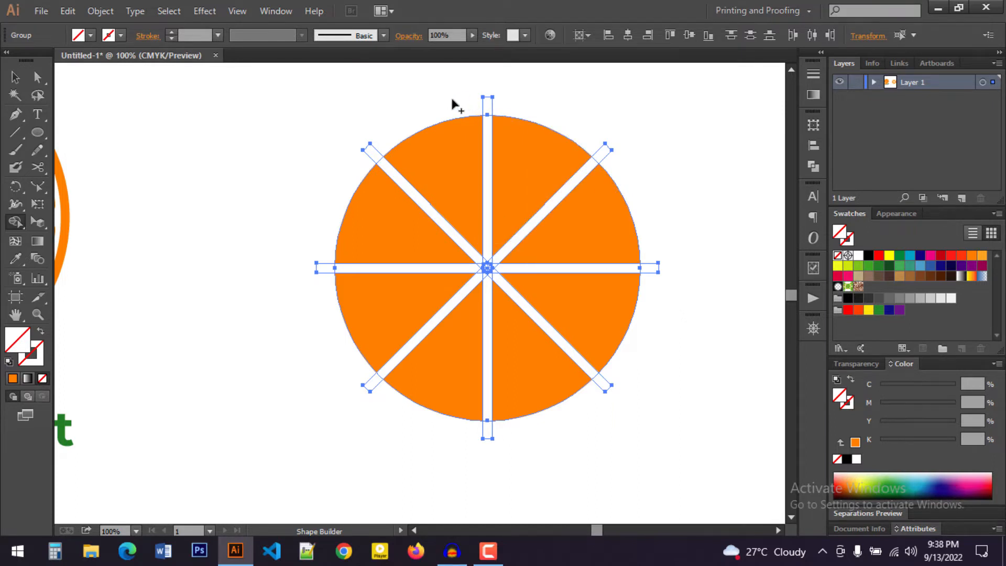
left_click_drag(452, 99, 516, 99)
left_click_drag(596, 137, 627, 171)
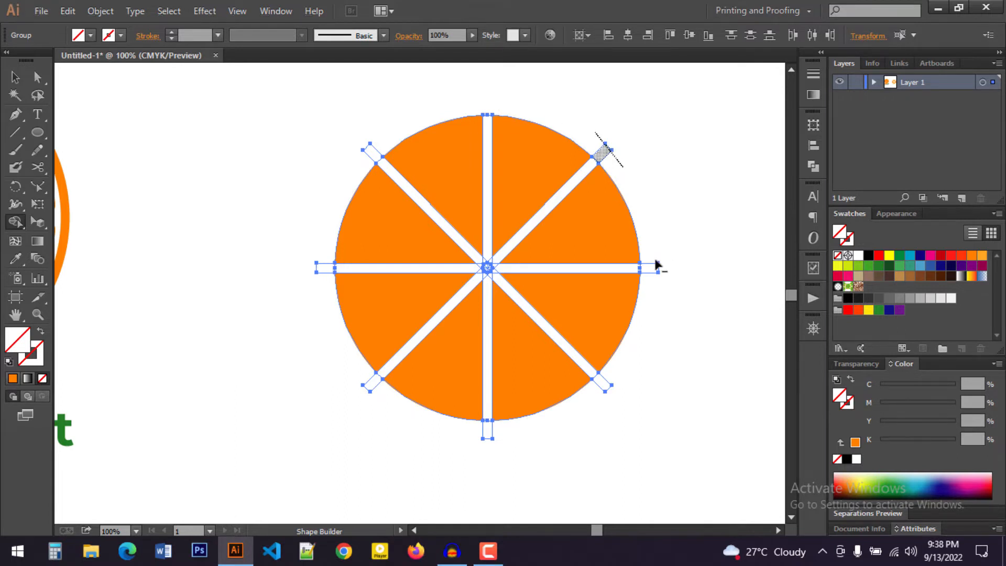
left_click_drag(654, 254, 654, 296)
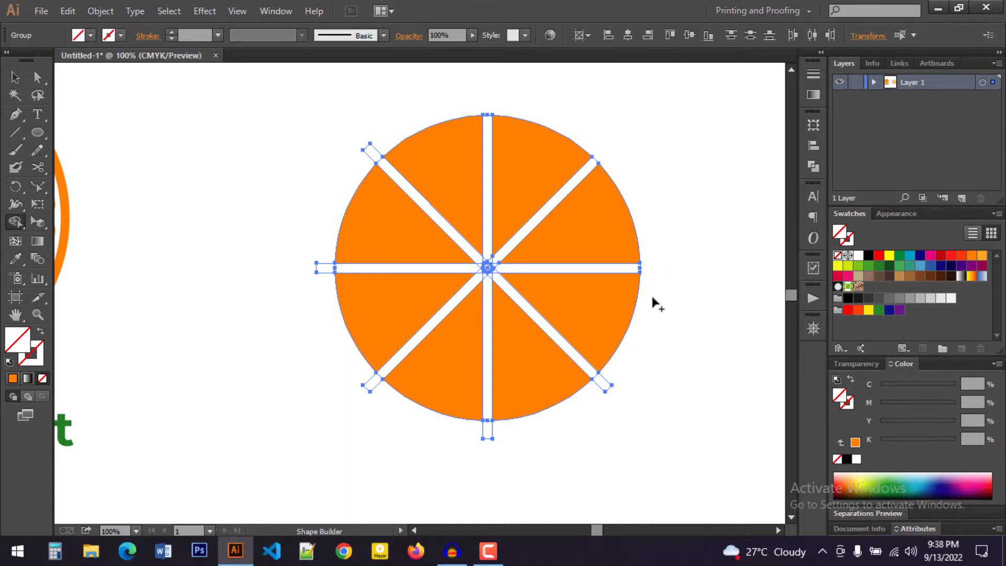
left_click_drag(588, 407, 587, 410)
left_click_drag(460, 434, 511, 438)
left_click_drag(360, 380, 378, 403)
mouse_move(317, 253)
left_mouse_down()
mouse_move(311, 229)
mouse_move(361, 135)
mouse_move(359, 168)
left_mouse_up()
left_click(15, 77)
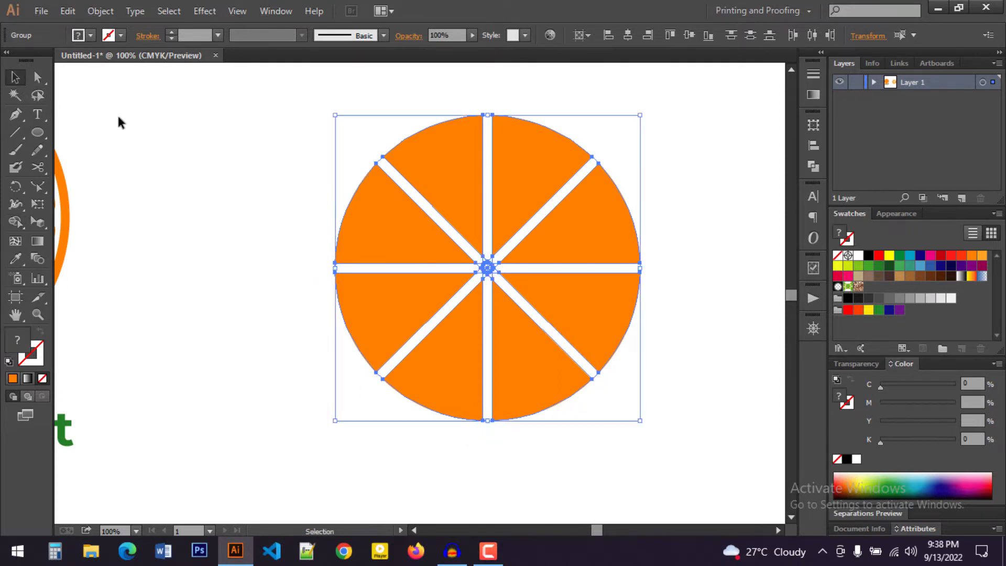
left_click(269, 194)
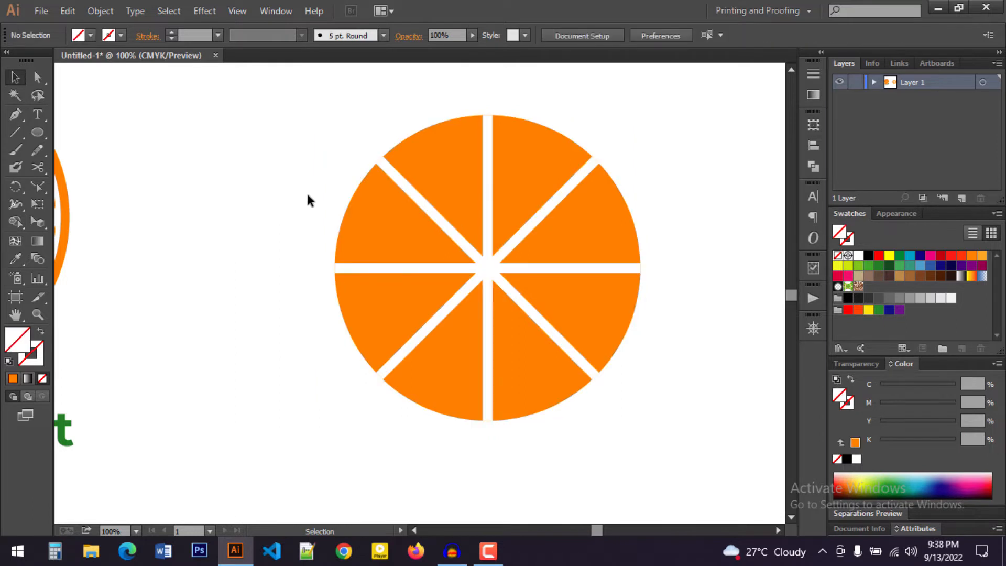
Step: Paste a copy of the orange segment group in front and enlarge it slightly and proportionally about its centre
left_click(527, 369)
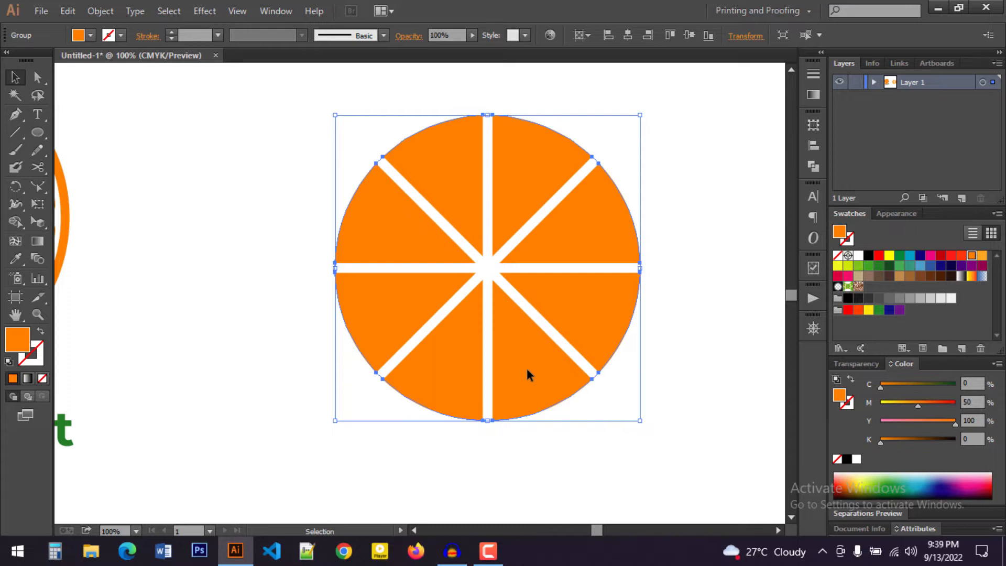
left_click(67, 11)
left_click(85, 82)
left_click(66, 11)
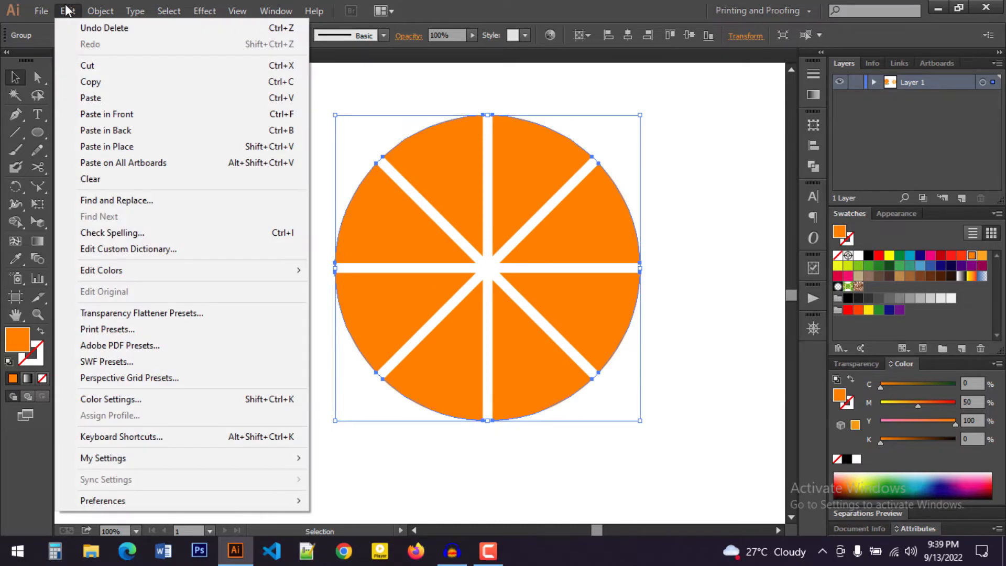
left_click(104, 115)
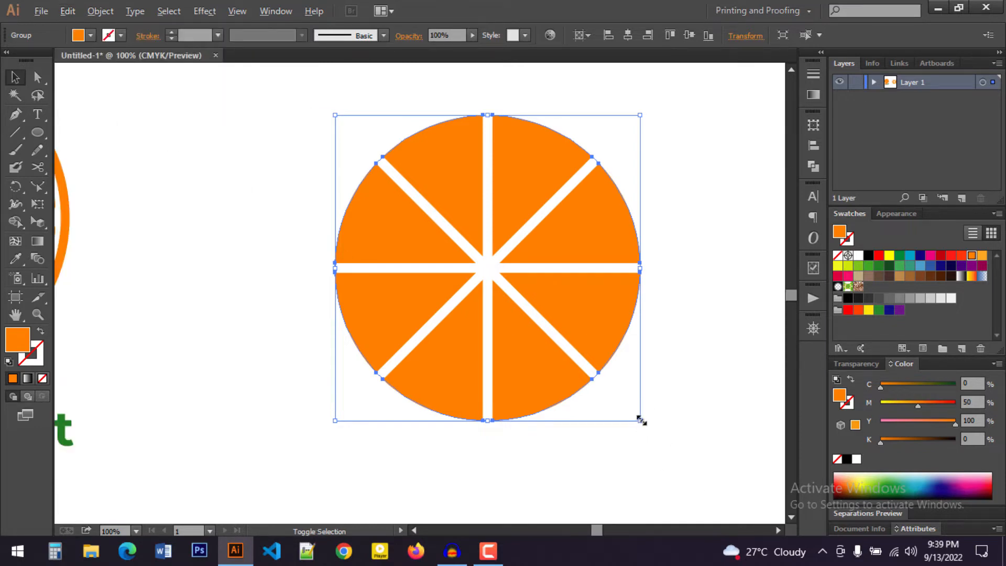
left_click_drag(640, 420, 656, 436)
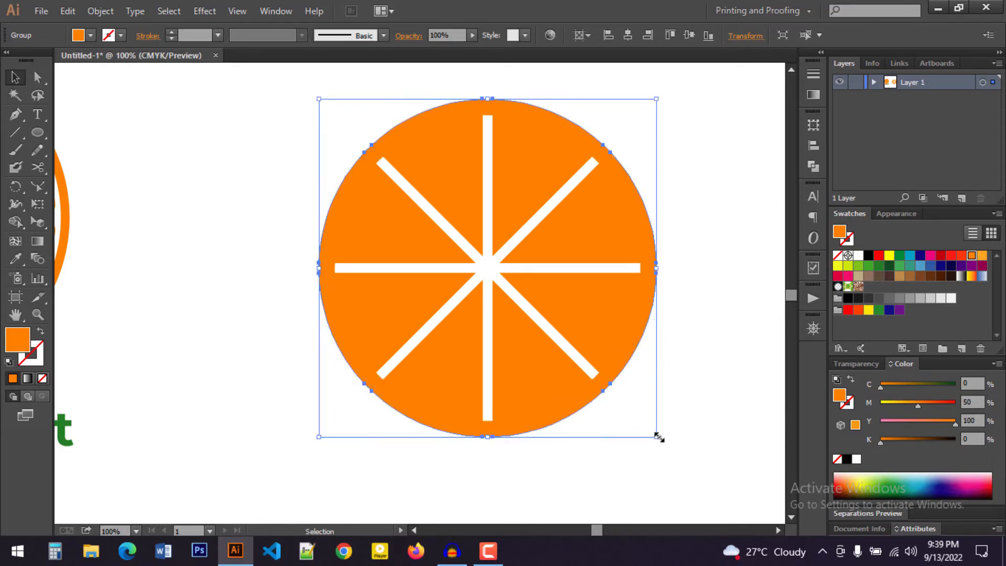
Step: Remove the fill of the enlarged copy and give it a 50 pt stroke
left_click(43, 378)
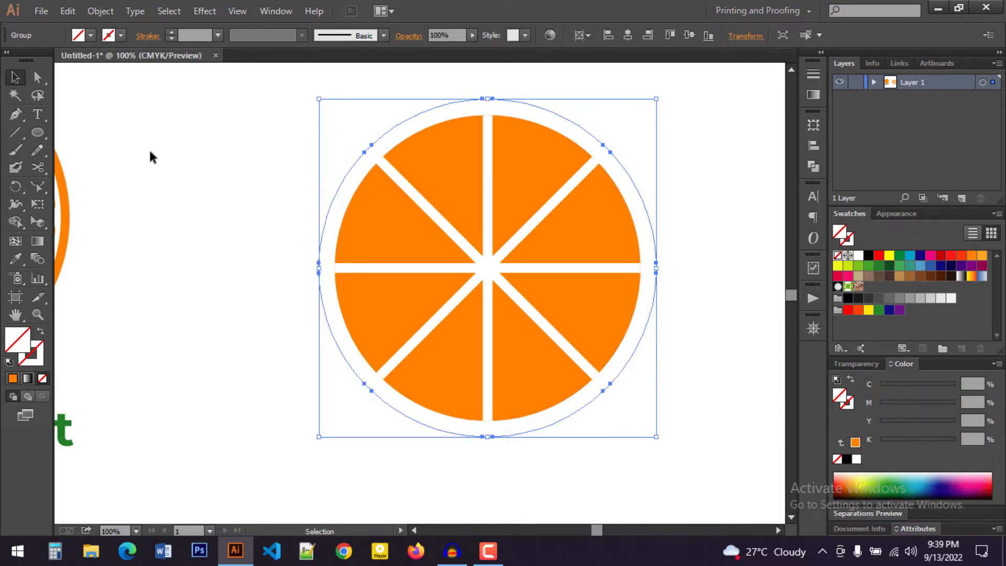
left_click(171, 32)
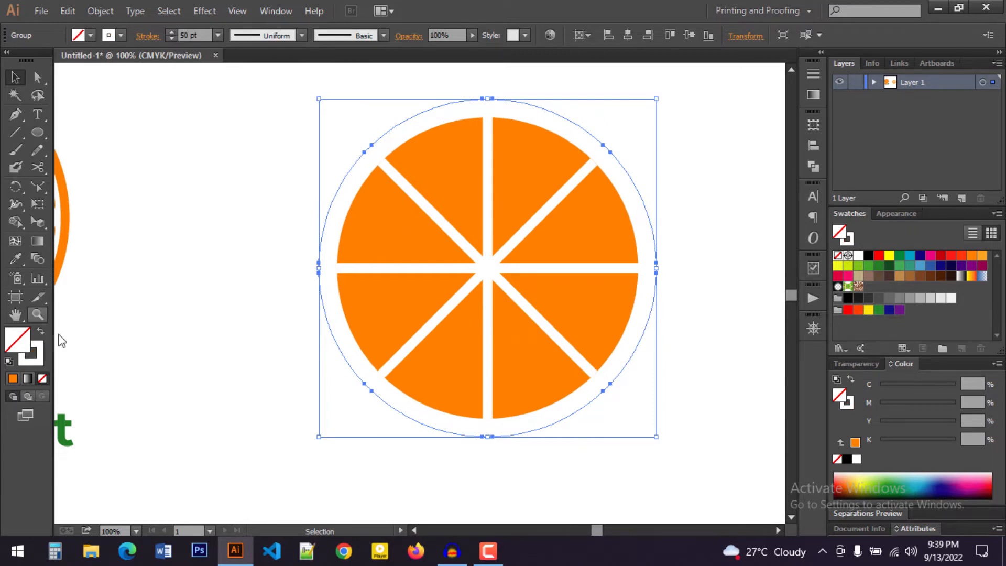
left_click(120, 35)
left_click(144, 60)
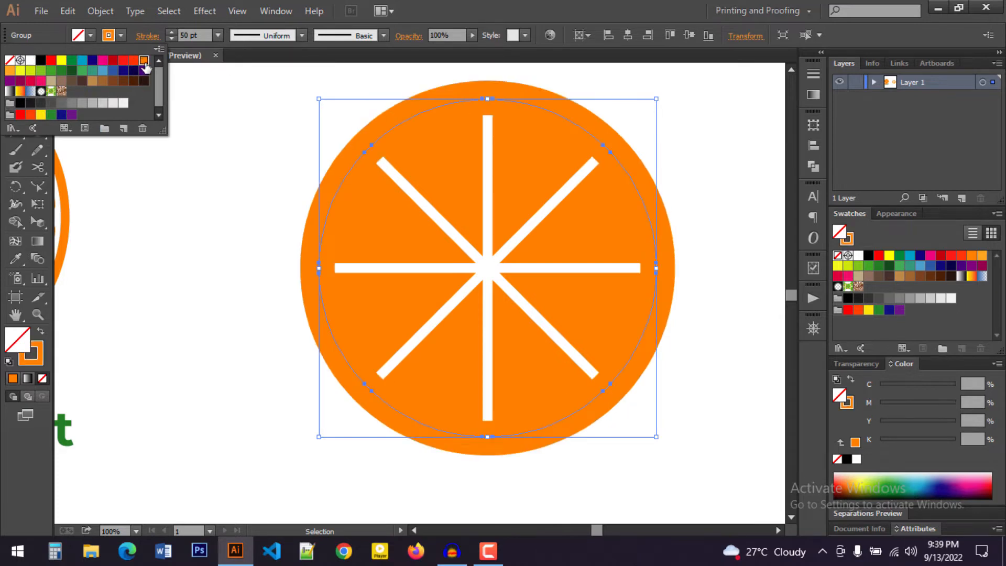
key("ctrl")
key("ctrl+z")
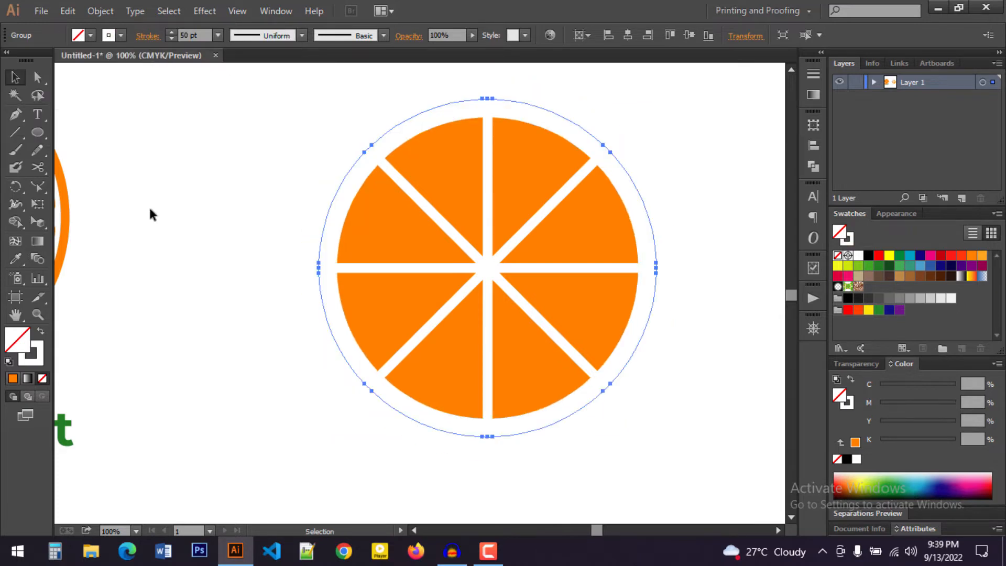
Step: Colour the enlarged outline's stroke orange and set its weight to 11 pt
left_click(35, 363)
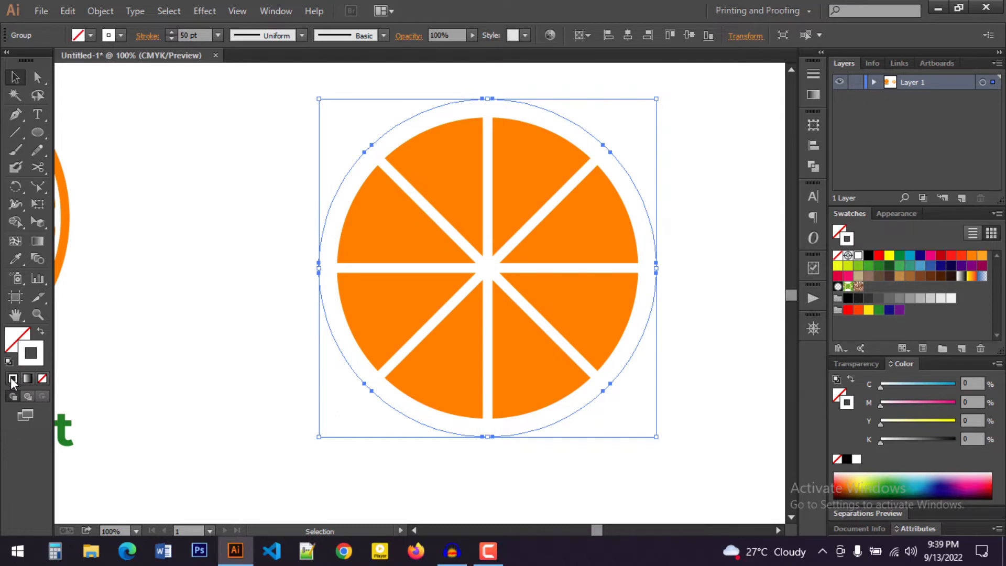
left_click(121, 35)
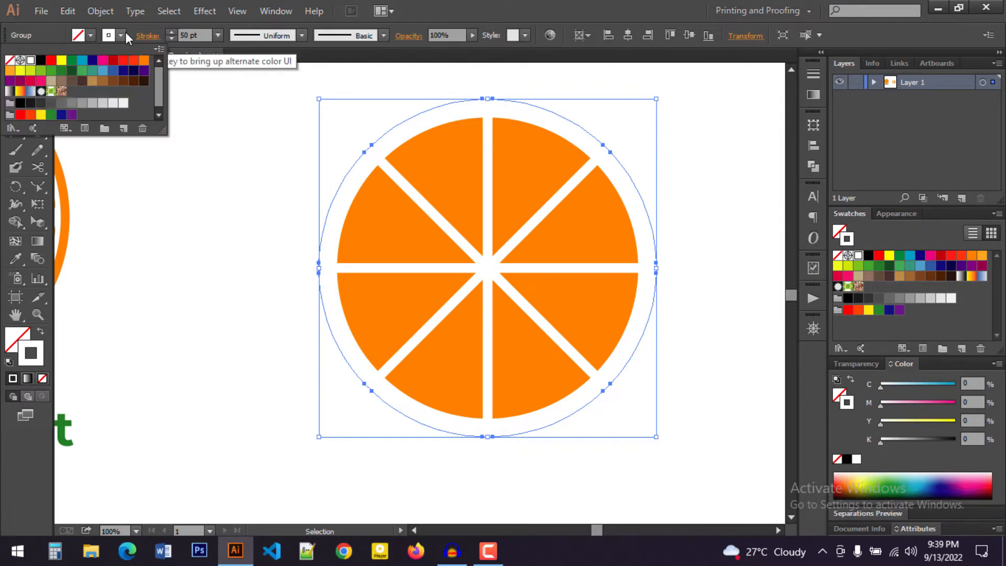
left_click(144, 61)
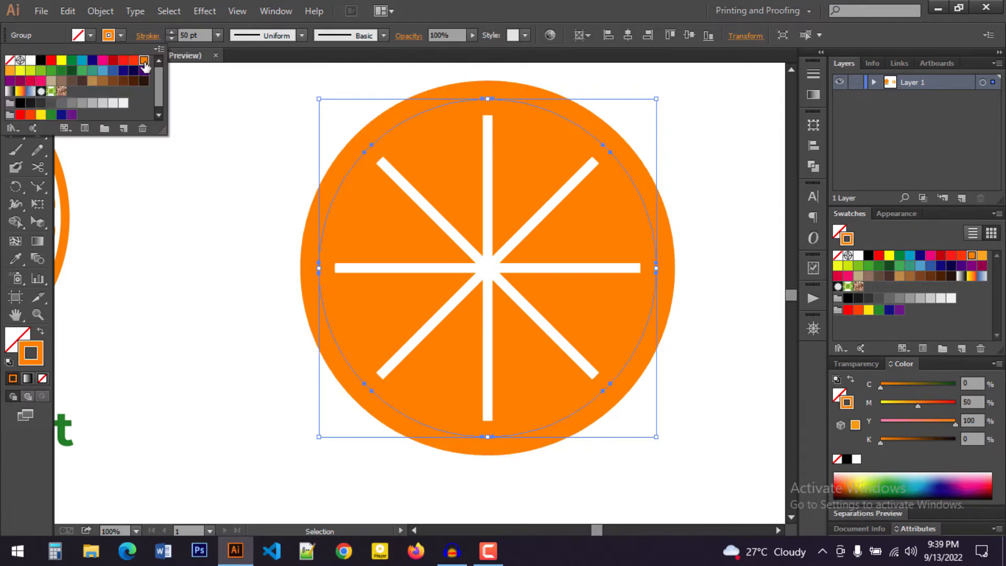
left_click(172, 39)
left_click(172, 39)
left_click(172, 39)
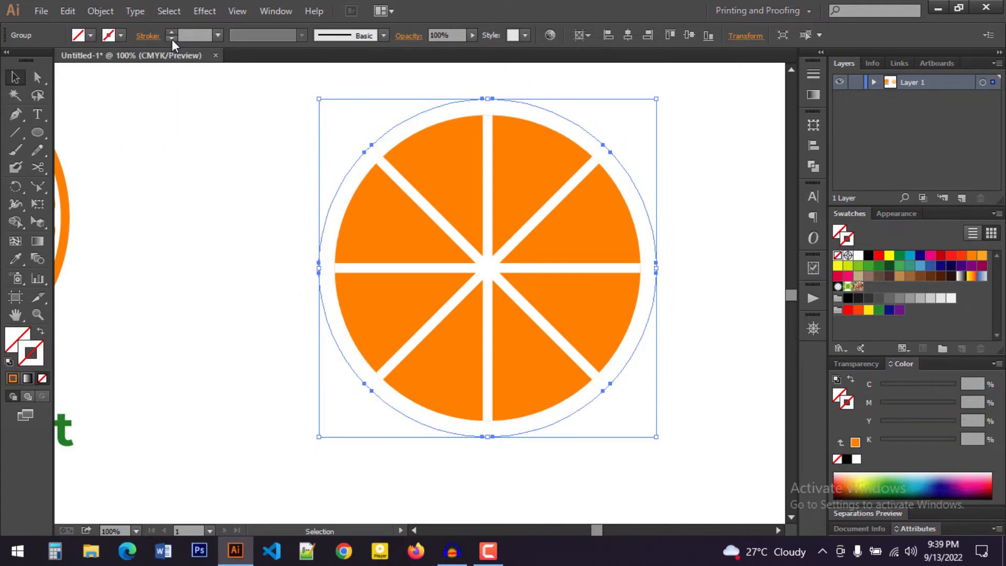
left_click(170, 30)
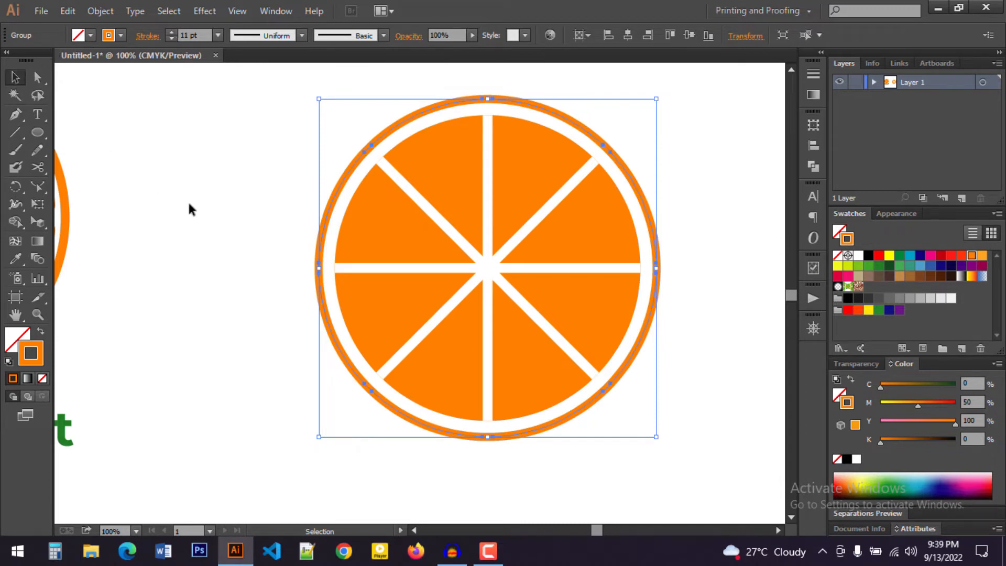
Step: Scale the orange outer ring down slightly about its centre to narrow the white gap around the segments
left_click(678, 473)
left_click(602, 396)
scroll(631, 431, "up", 1)
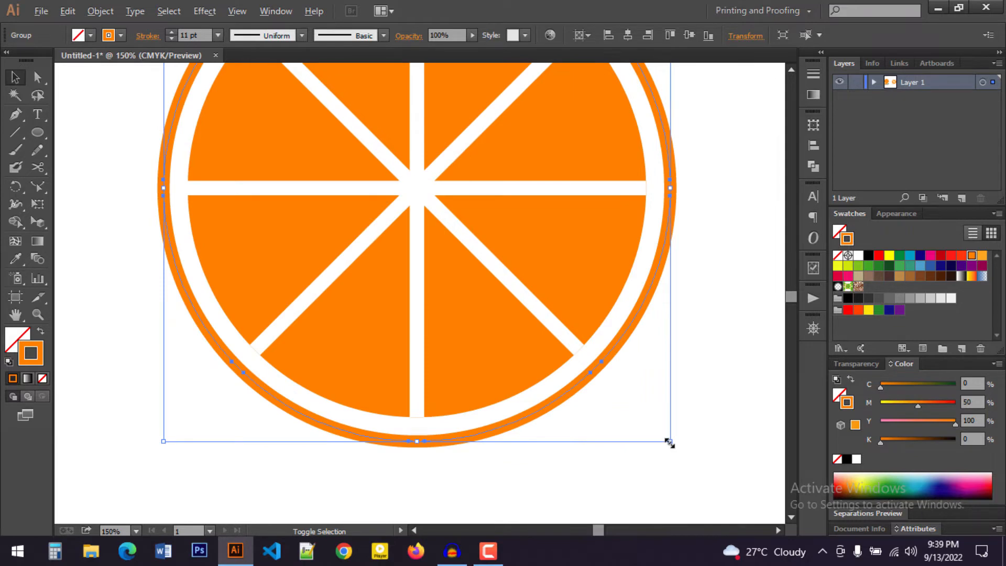
mouse_move(669, 441)
left_mouse_down()
mouse_move(654, 428)
mouse_move(669, 434)
left_mouse_up()
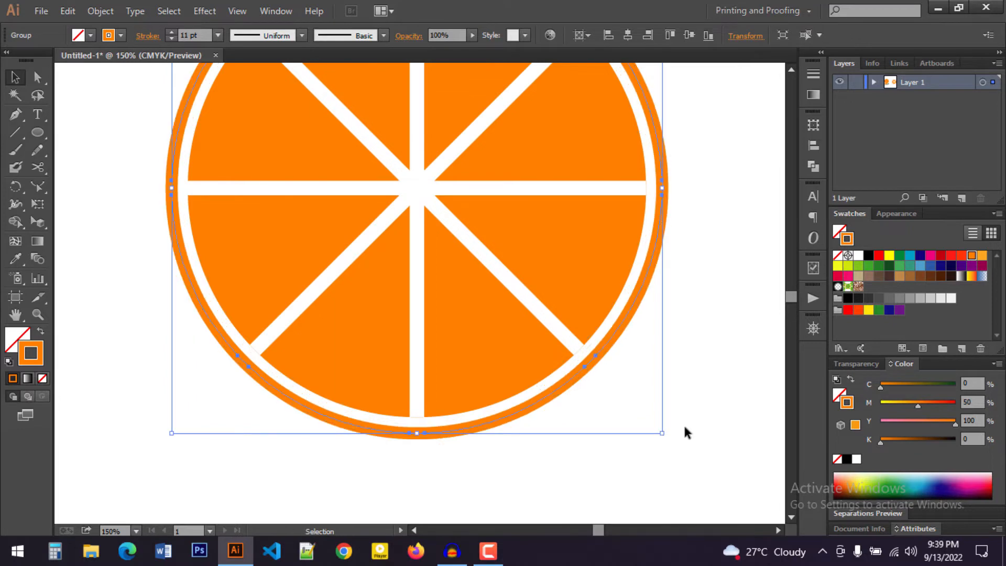
left_click(684, 427)
scroll(683, 421, "down", 1)
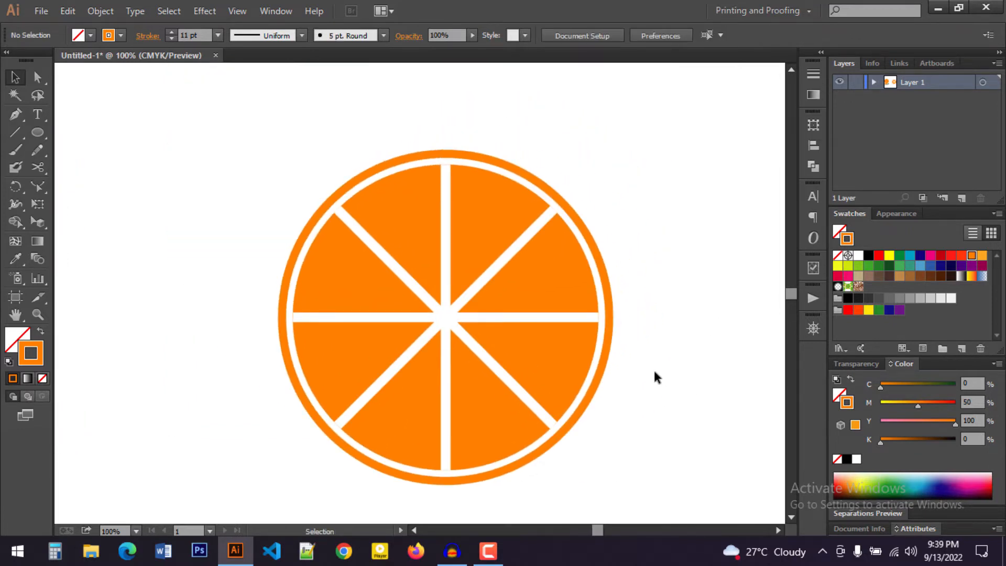
left_click_drag(296, 148, 414, 280)
left_click(628, 307)
scroll(635, 313, "down", 1)
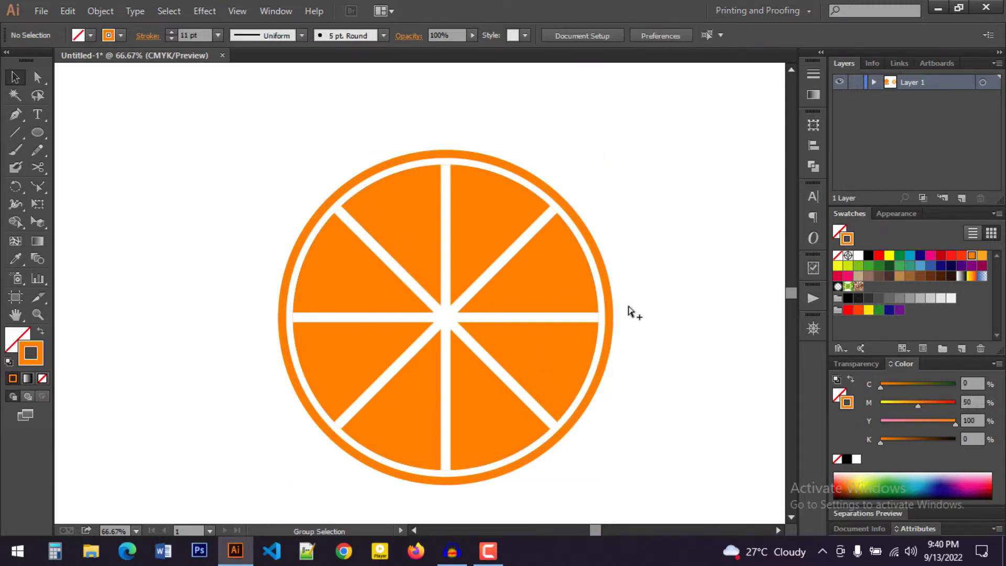
left_click_drag(635, 312, 631, 274)
scroll(679, 325, "up", 1)
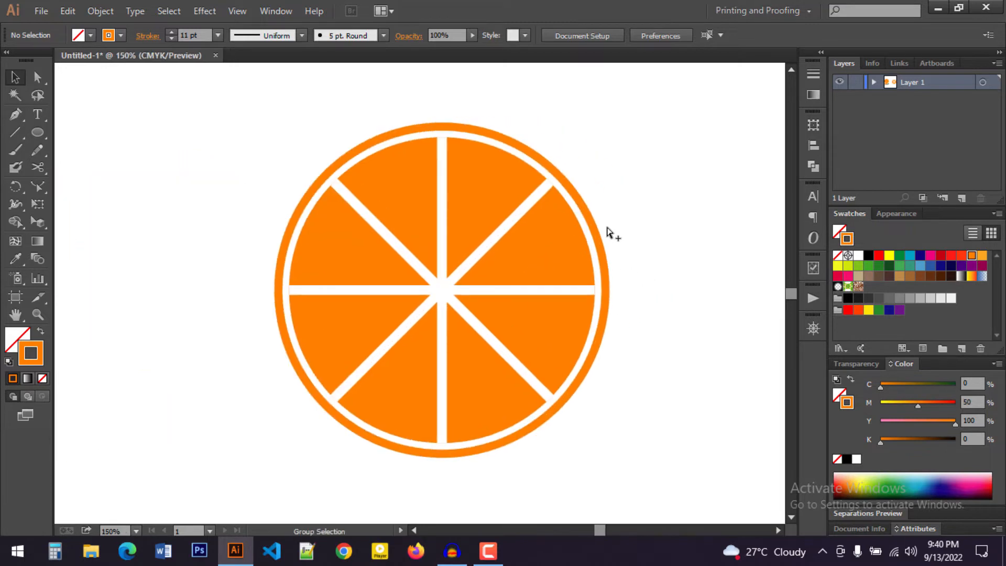
Step: Hide the orange outer ring so that only the segments remain on the artboard
scroll(606, 227, "up", 1)
scroll(608, 216, "down", 1)
scroll(609, 221, "down", 1)
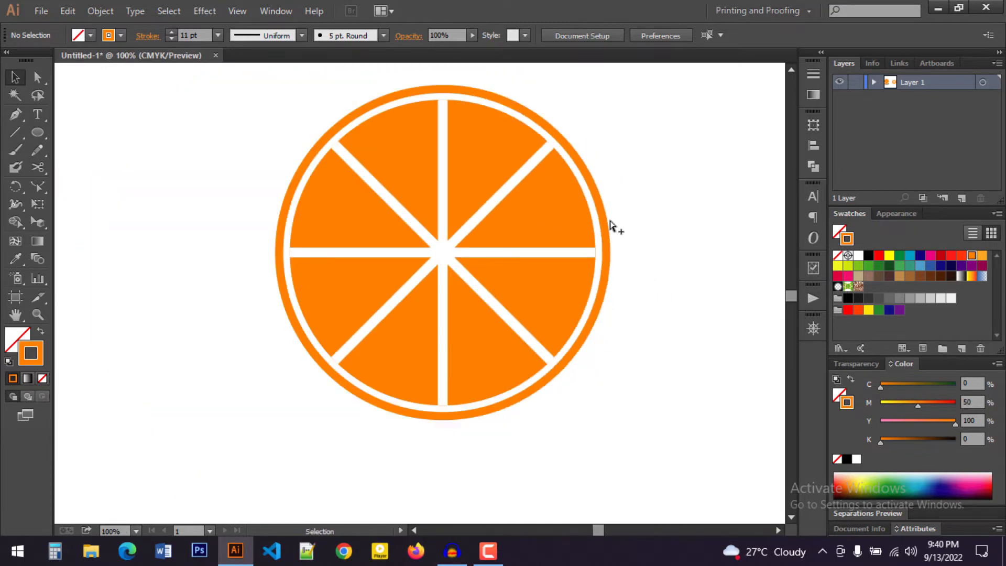
scroll(604, 213, "up", 1)
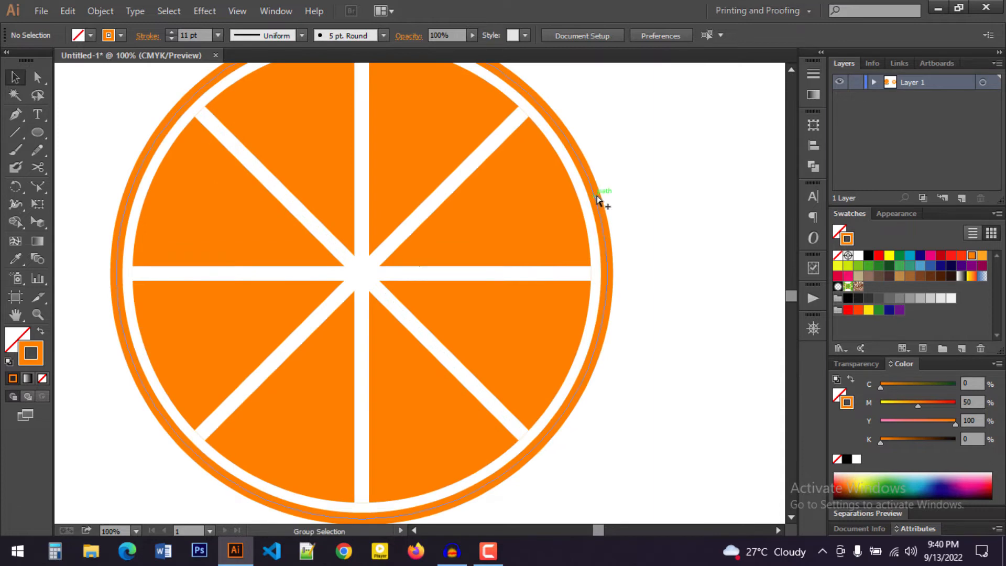
scroll(597, 197, "down", 1)
left_click(586, 174)
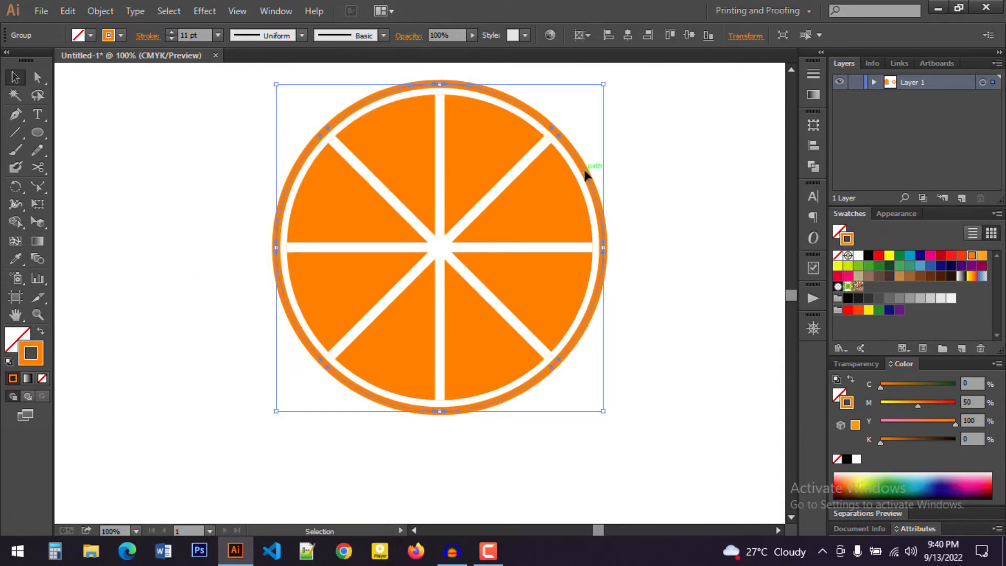
scroll(579, 176, "up", 1)
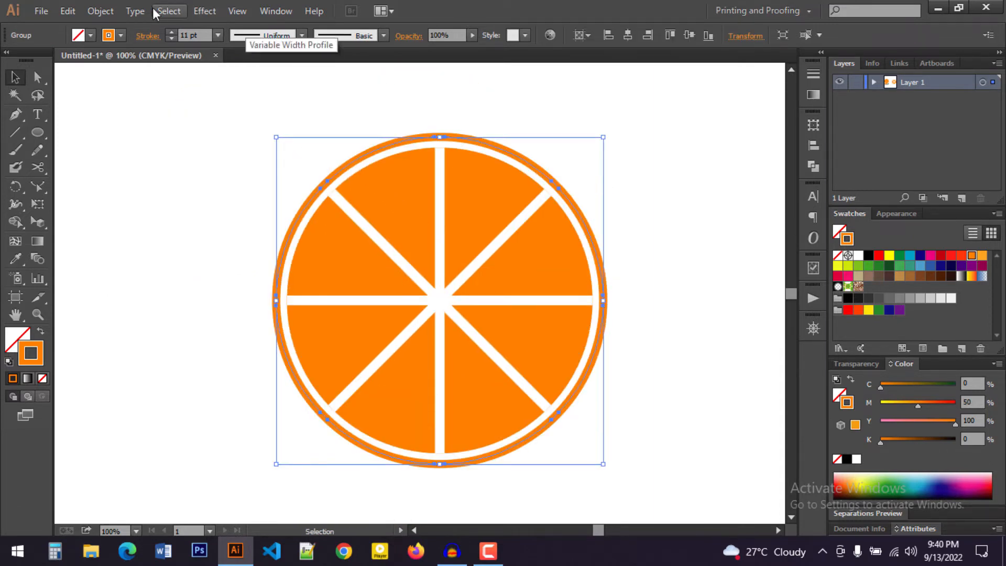
left_click(98, 11)
mouse_move(122, 131)
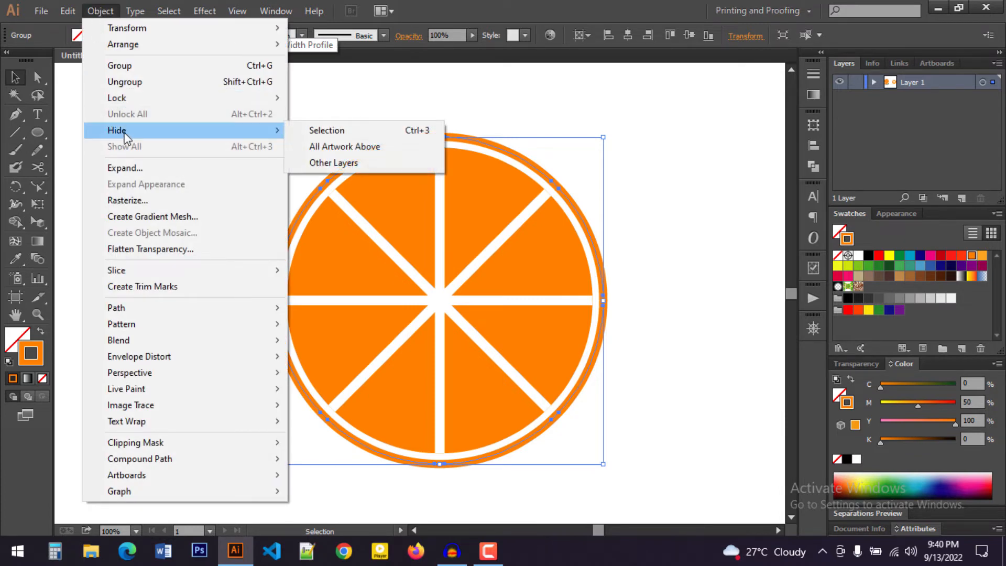
left_click(319, 128)
Step: Select all the segments and erase the small overlapping pieces at their centre crossing with the Shape Builder tool
left_click_drag(191, 106, 673, 493)
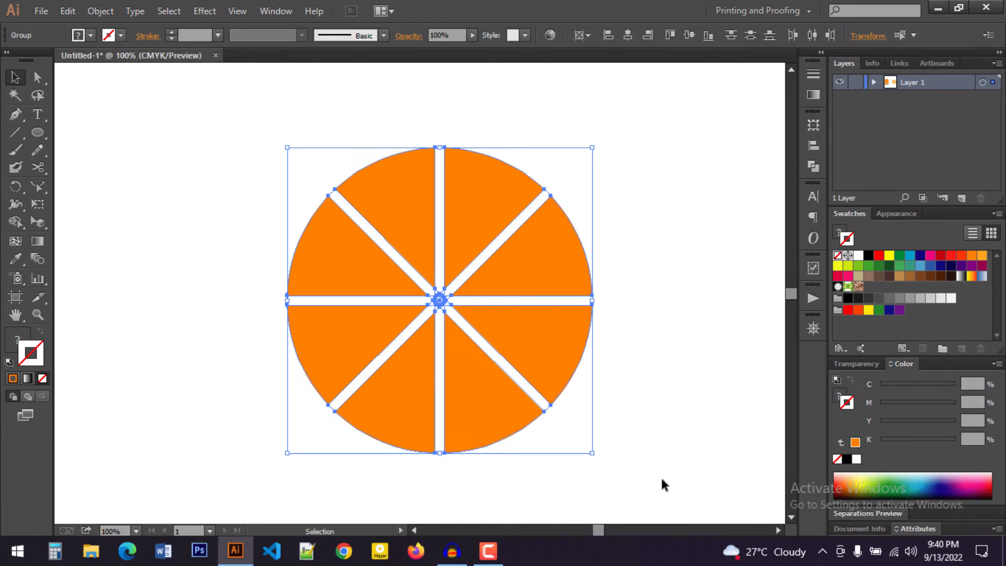
left_click(13, 225)
scroll(348, 253, "up", 1)
scroll(347, 253, "up", 1)
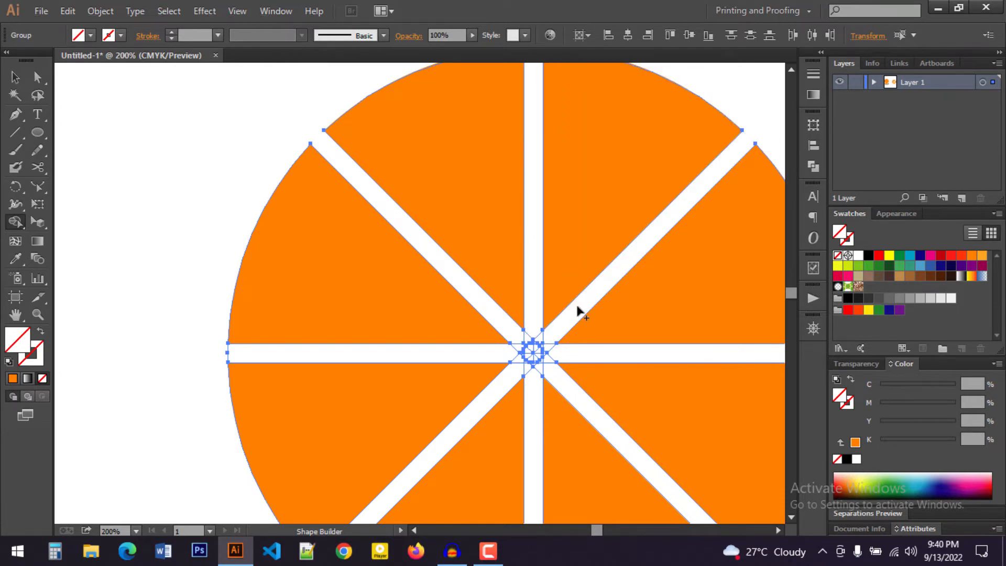
scroll(579, 310, "down", 3)
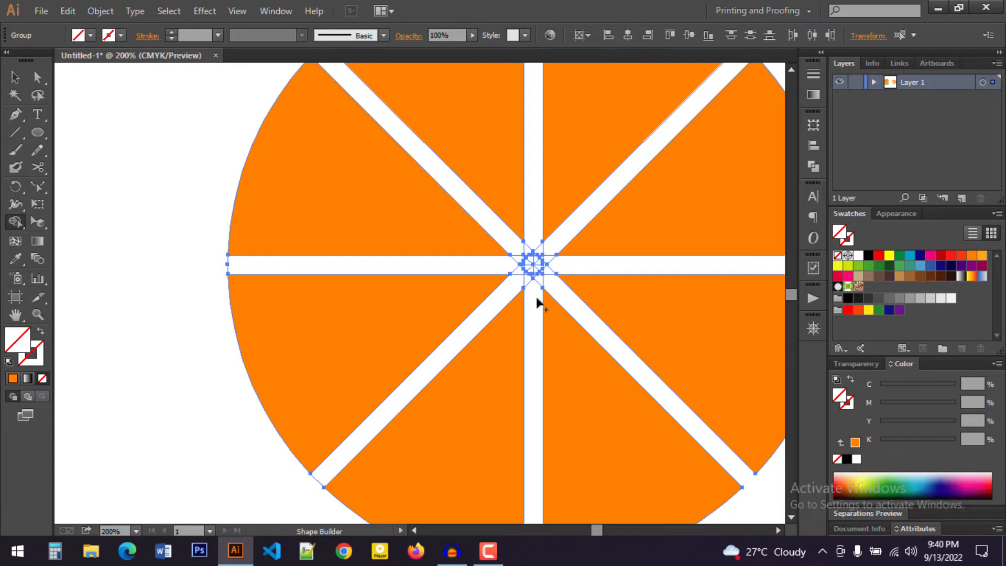
left_click(510, 292, "alt")
left_click(492, 266, "alt")
scroll(579, 287, "up", 4)
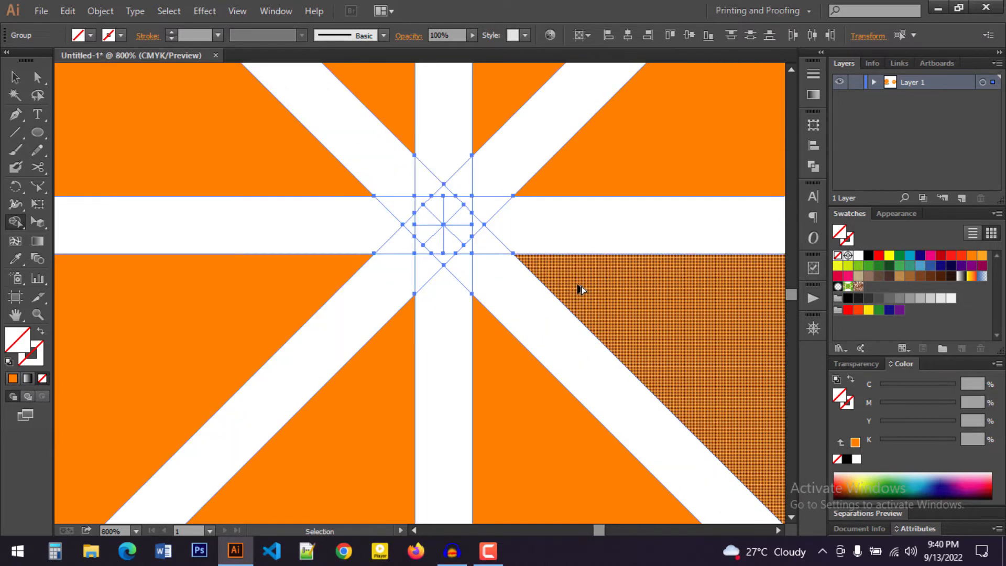
left_click_drag(520, 192, 550, 242)
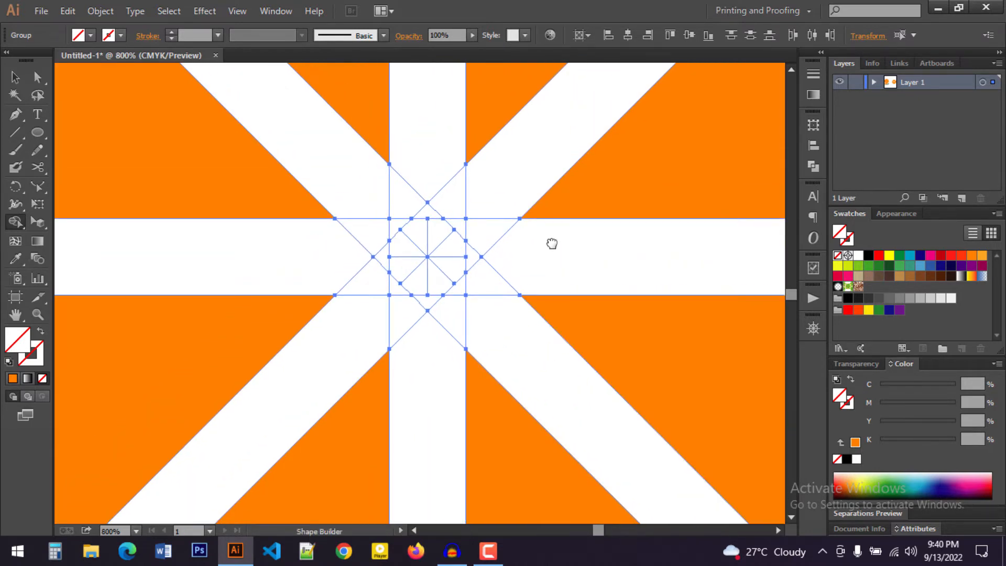
scroll(507, 259, "up", 1)
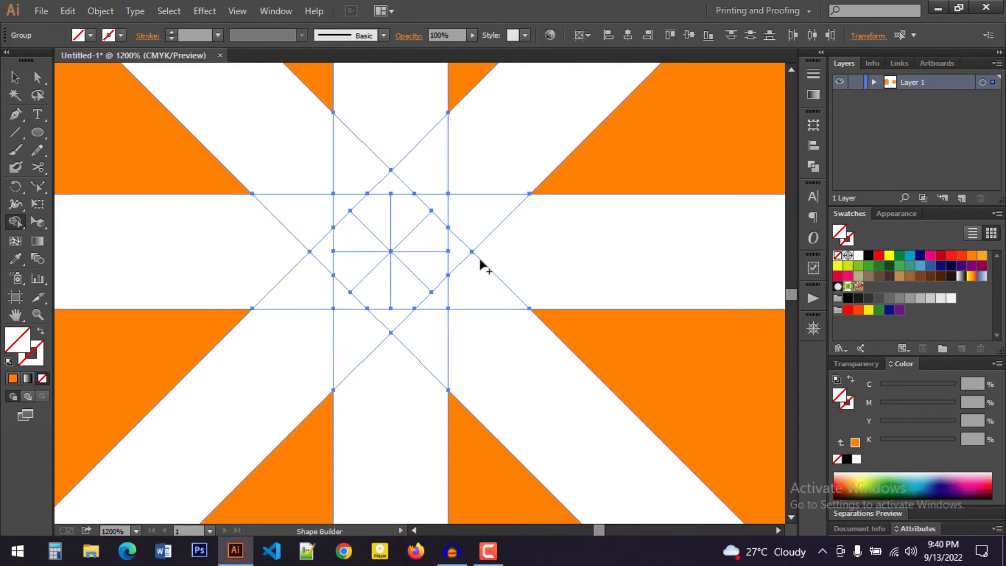
scroll(480, 259, "down", 1)
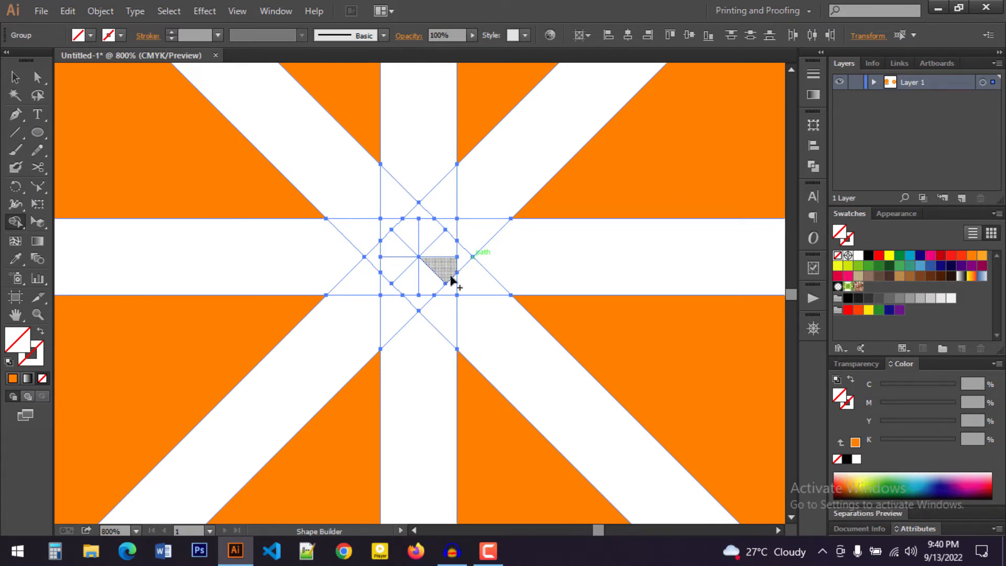
mouse_move(472, 279)
left_mouse_down()
mouse_move(394, 256)
mouse_move(362, 231)
mouse_move(396, 248)
left_mouse_up()
left_click_drag(392, 214, 464, 225)
left_click_drag(470, 226, 455, 256)
mouse_move(364, 274)
left_mouse_down()
mouse_move(404, 272)
mouse_move(448, 287)
left_mouse_up()
left_click_drag(386, 289, 441, 311)
key("ctrl+minus")
key("ctrl+minus")
key("ctrl+minus")
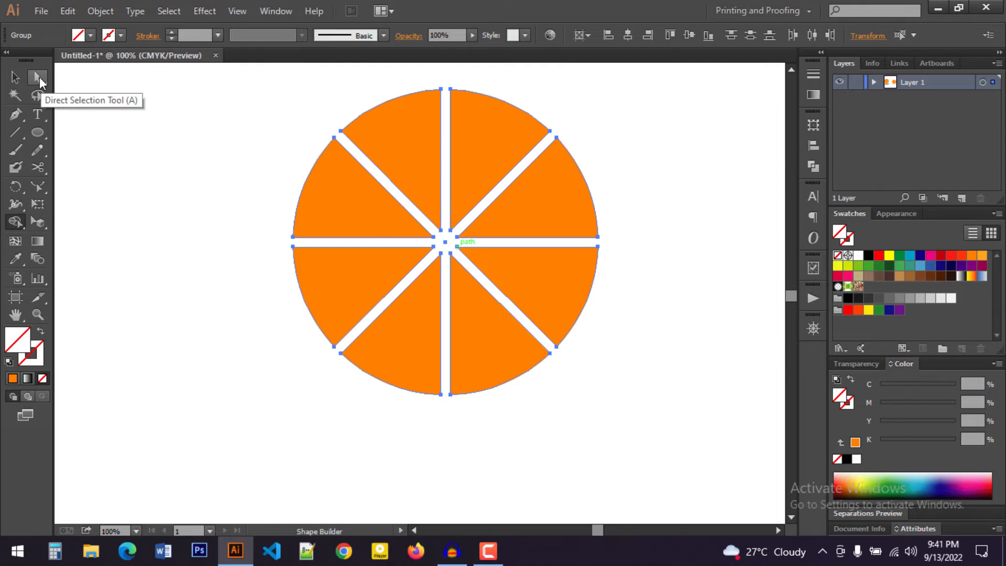
Step: Round the corners of all eight orange segments with a radius of about 10.81 pt
left_click(38, 78)
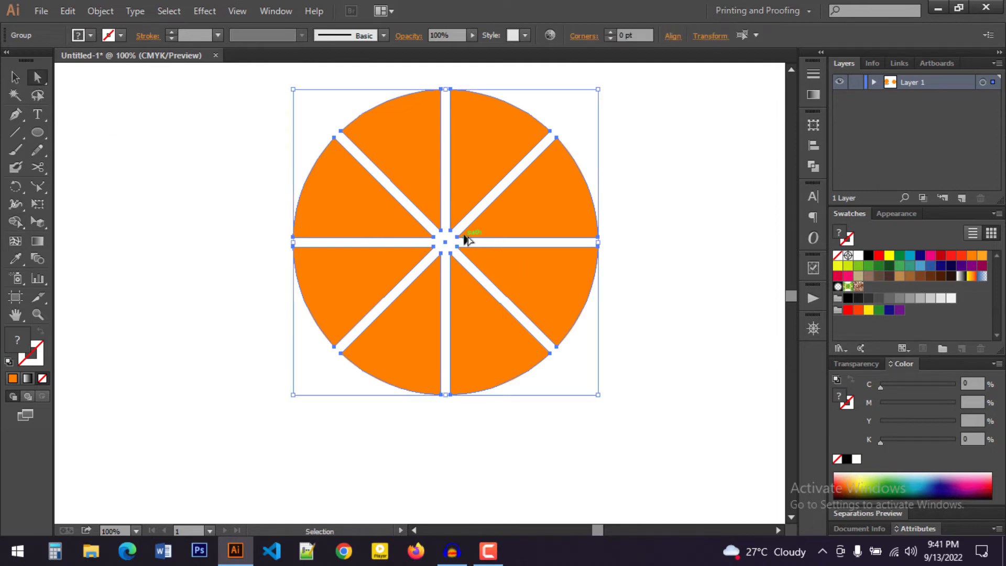
scroll(464, 236, "up", 2)
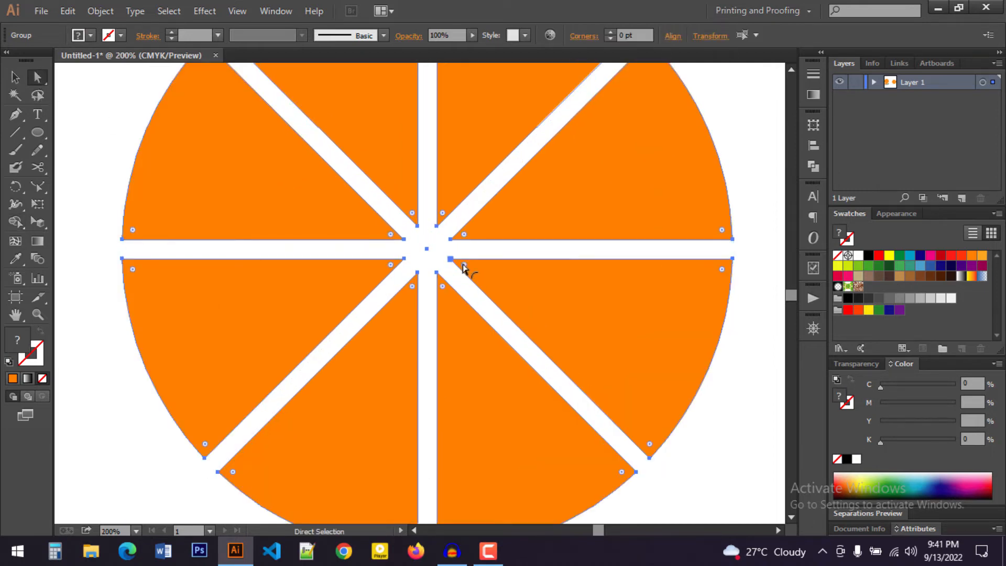
left_click_drag(464, 266, 487, 278)
key("v")
key("ctrl+minus")
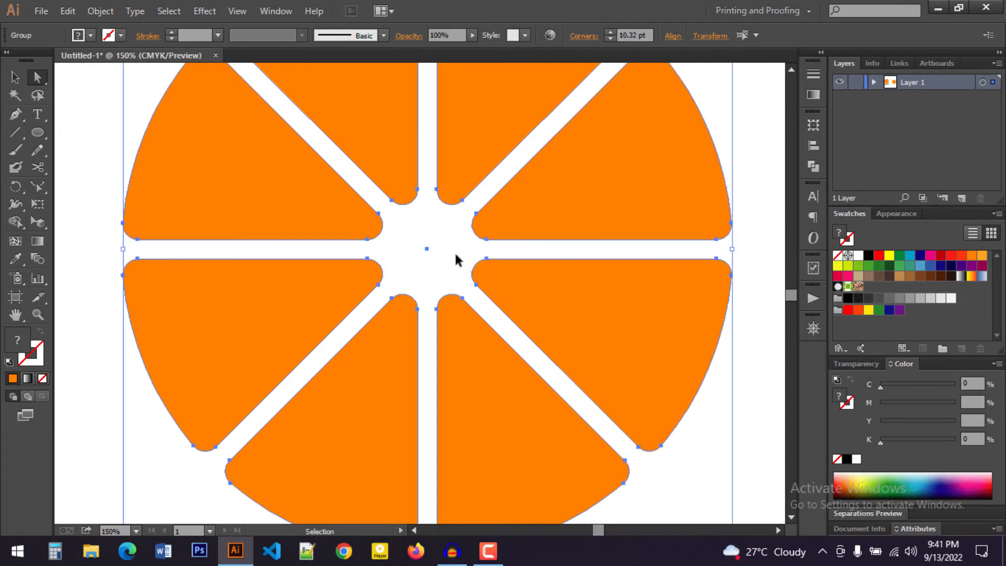
key("a")
left_click_drag(480, 271, 482, 272)
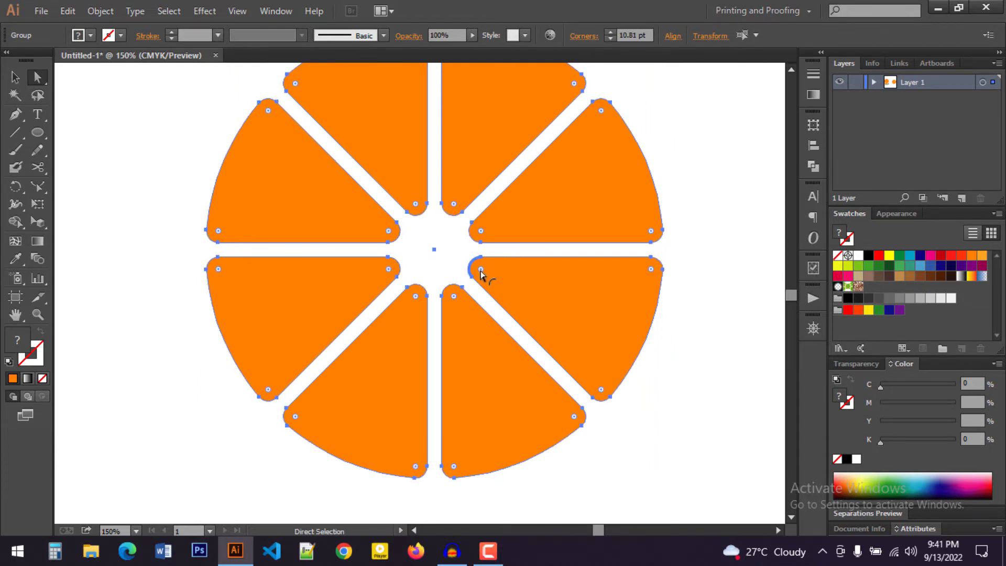
key("v")
key("ctrl+minus")
key("ctrl+minus")
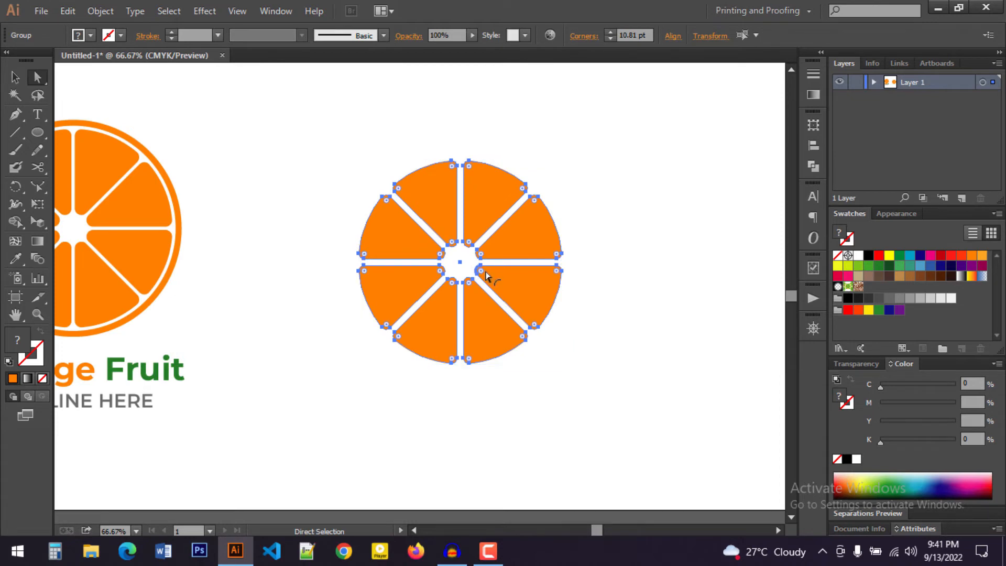
Step: Deselect the segments and show the hidden outer ring again
left_click(14, 77)
left_click(313, 201)
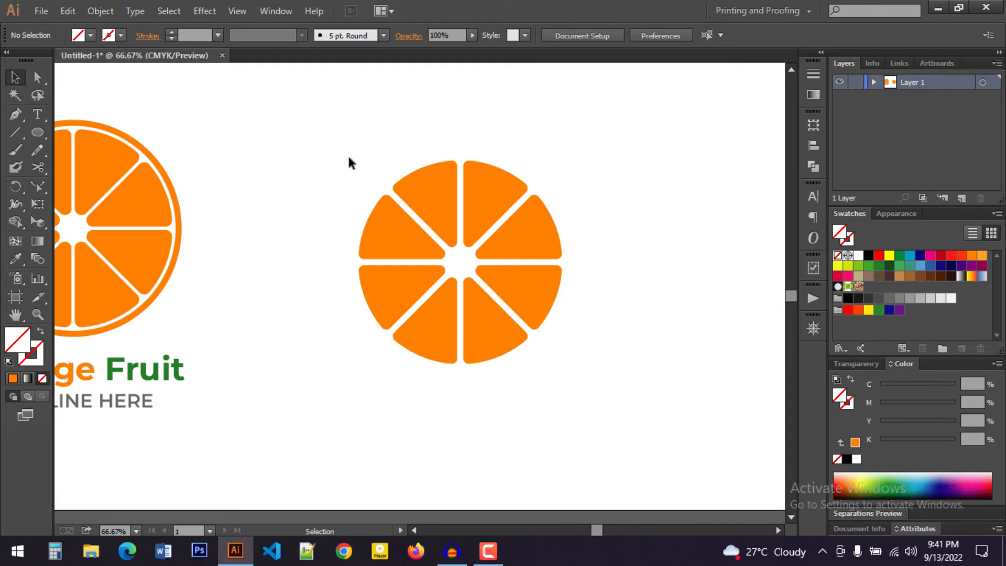
left_click(100, 11)
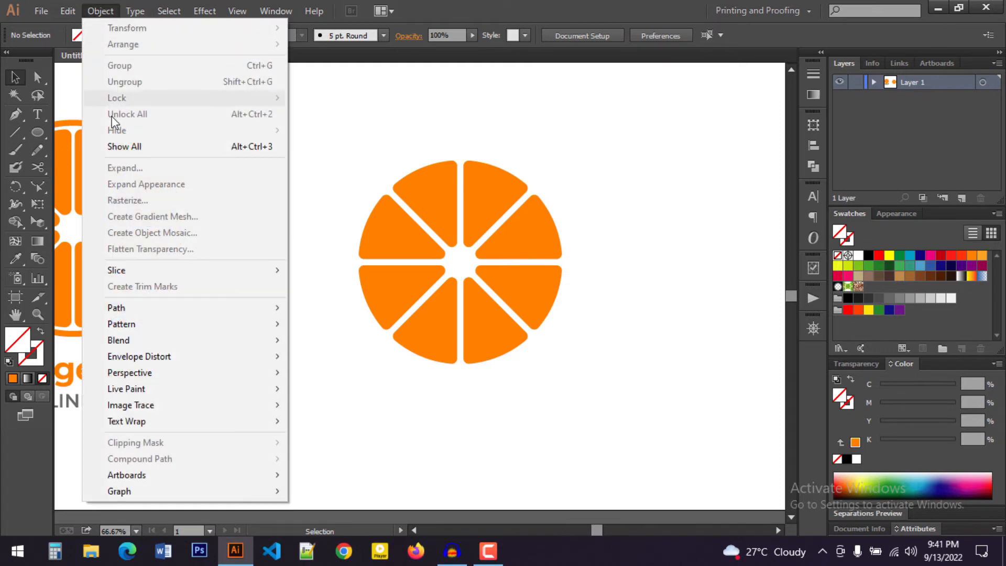
left_click(124, 149)
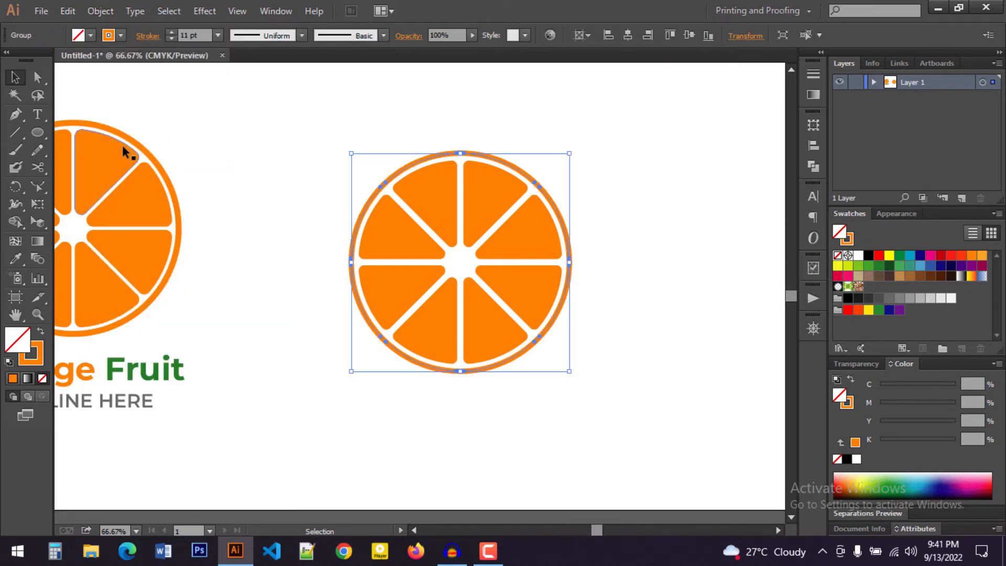
Step: Select the outer ring and the segments together and move them slightly up and to the right on the artboard
scroll(610, 311, "down", 1)
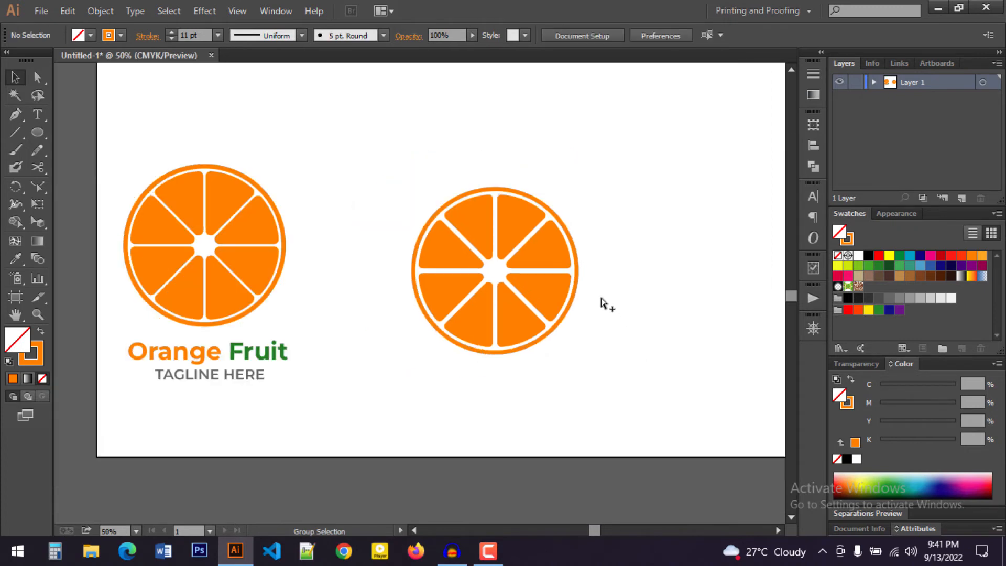
left_click_drag(382, 209, 598, 405)
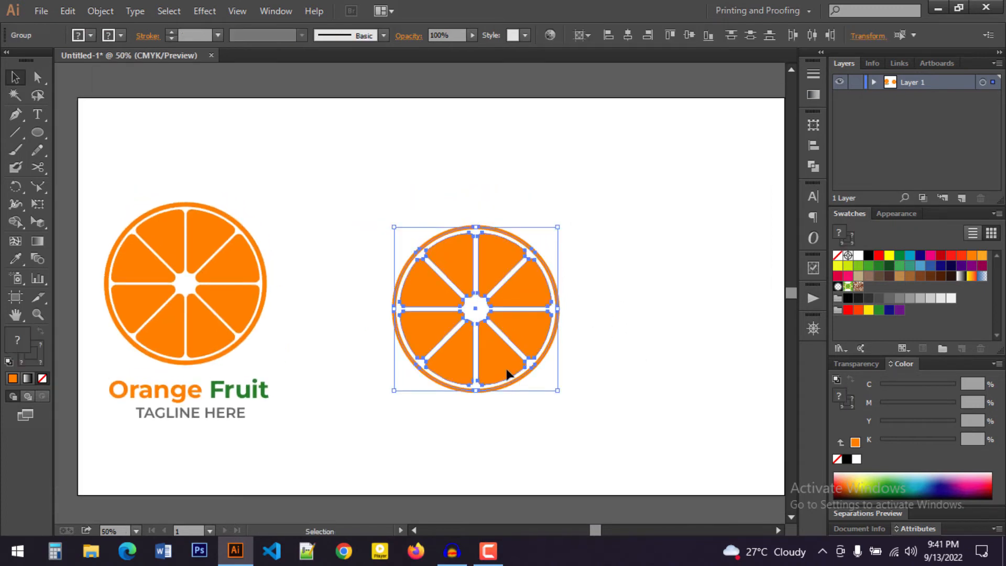
left_click_drag(500, 353, 541, 319)
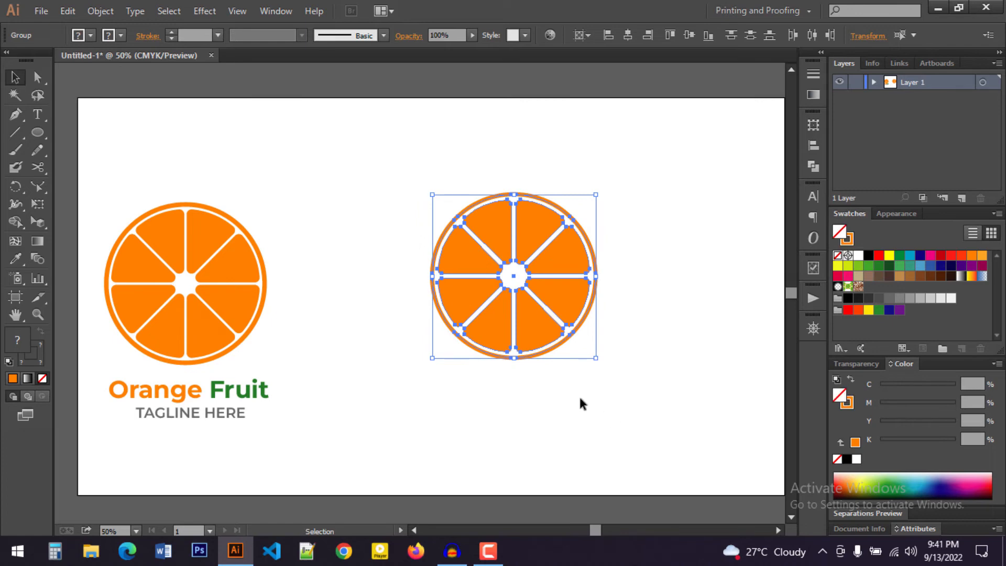
left_click(580, 404)
Step: Copy the word "Orange" from the reference logo's title and paste it as a new text object below the new orange slice
scroll(169, 350, "down", 2)
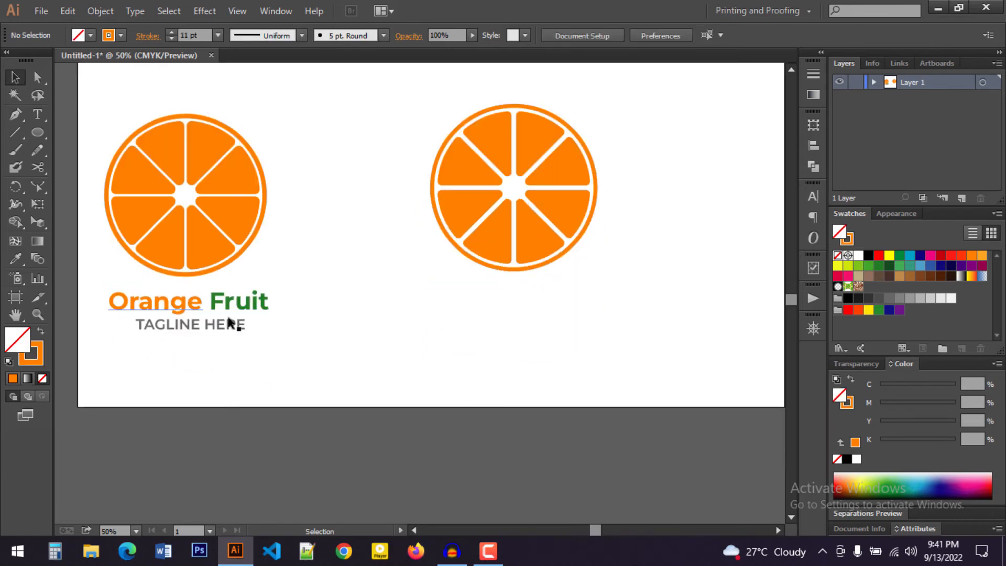
double_click(152, 305)
key("ctrl+c")
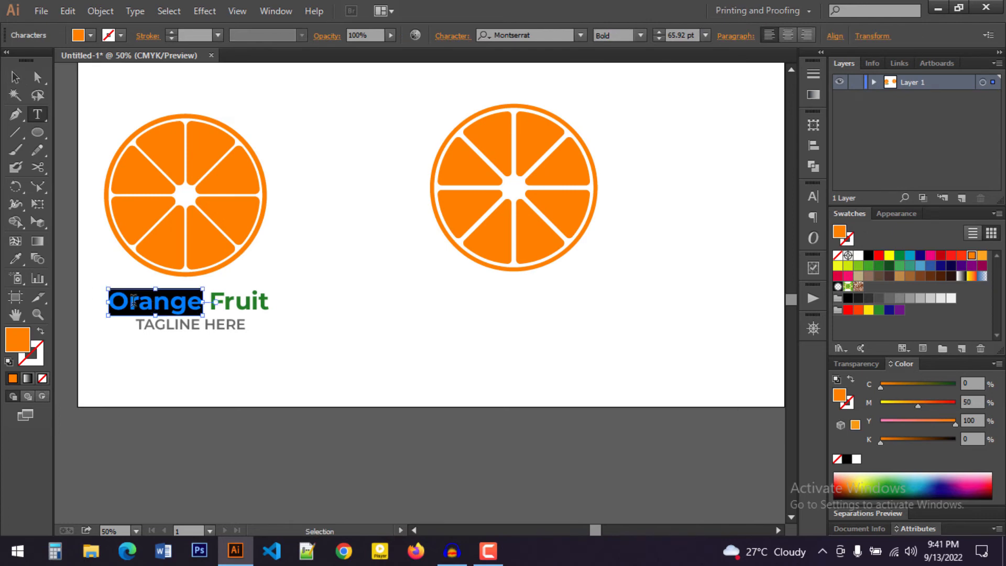
left_click(15, 78)
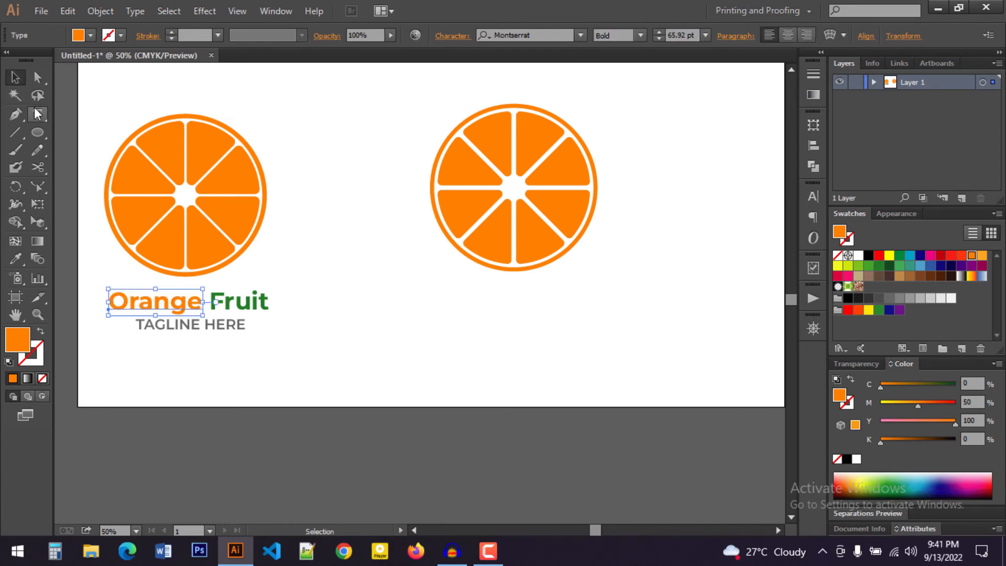
key("t")
left_click(392, 317)
key("ctrl+v")
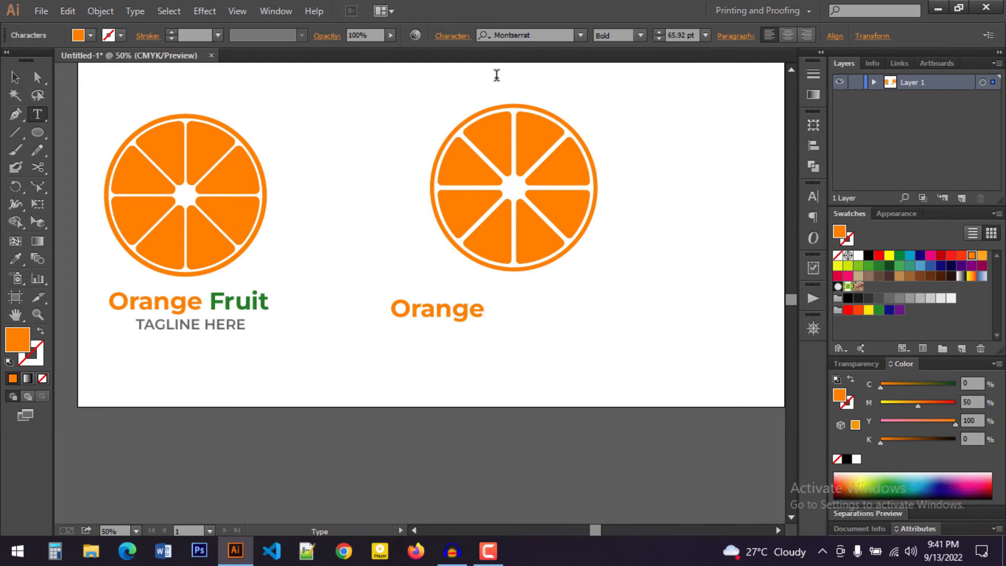
left_click(14, 77)
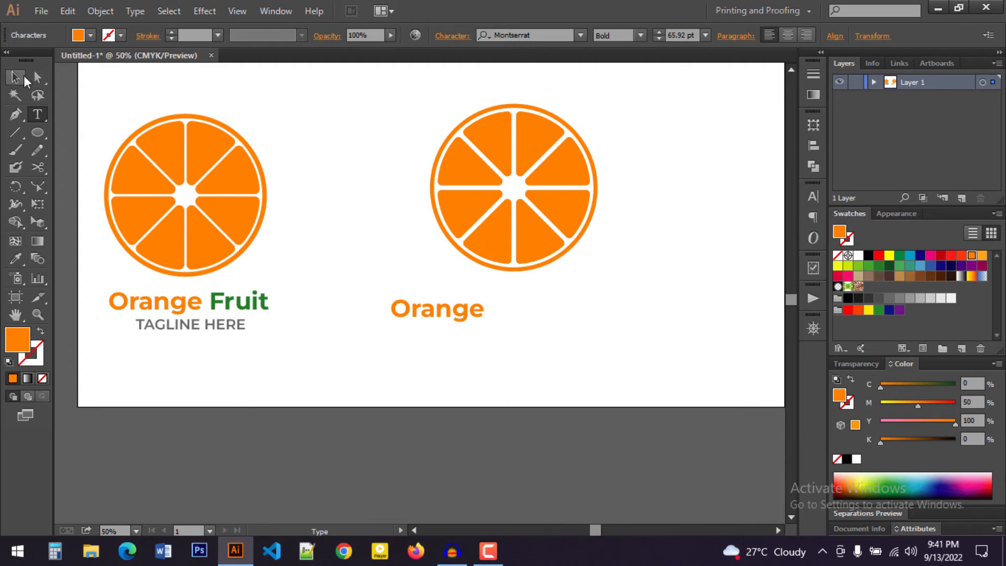
Step: Move the new "Orange" text up and right so it sits just beneath the left half of the slice
left_click(501, 351)
left_click_drag(430, 323, 460, 308)
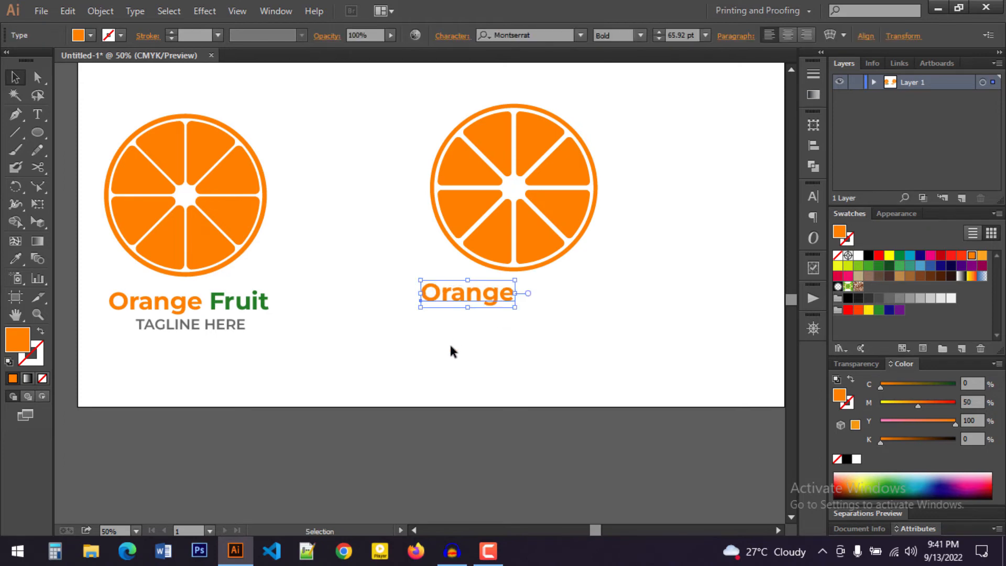
left_click(449, 348)
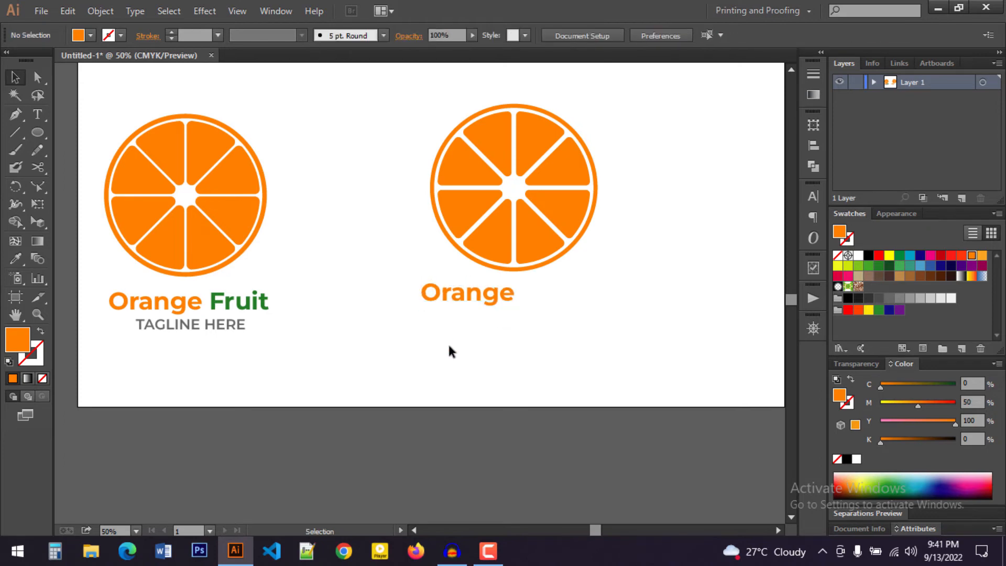
Step: Copy the green word "Fruit" from the reference logo's title
left_click(465, 297)
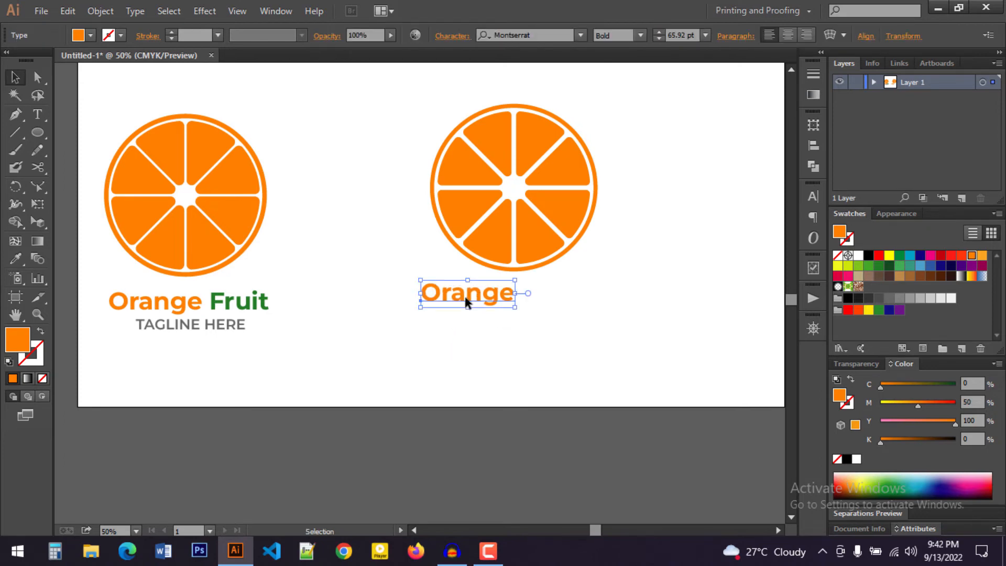
left_click(291, 319)
left_click(258, 314)
double_click(252, 310)
key("ctrl+c")
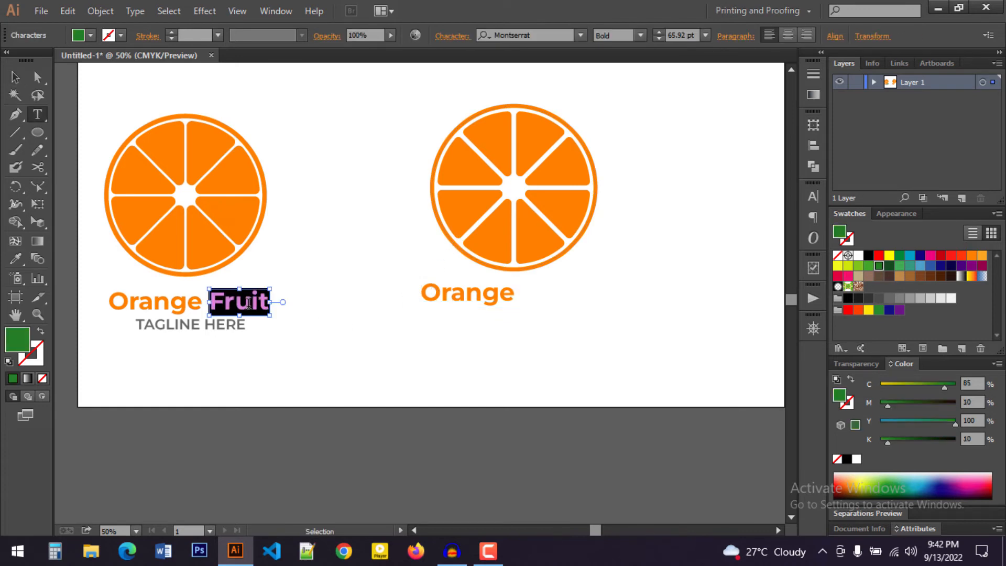
key("Escape")
left_click(443, 327)
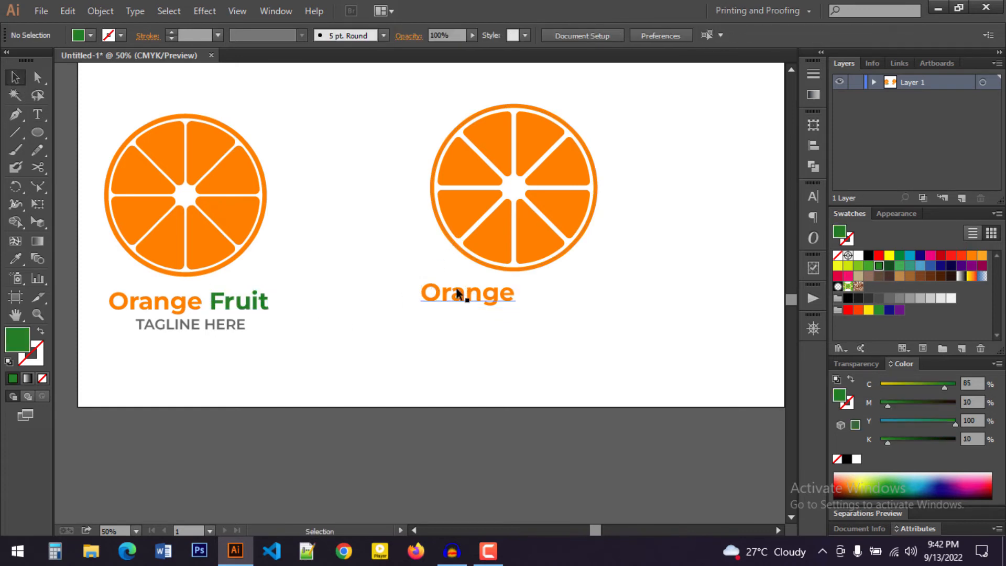
Step: Duplicate the new "Orange" text to its immediate right and replace the copy's content with the copied green word "Fruit"
left_click(466, 297)
left_click_drag(482, 303, 577, 293)
double_click(577, 294)
key("ctrl+a")
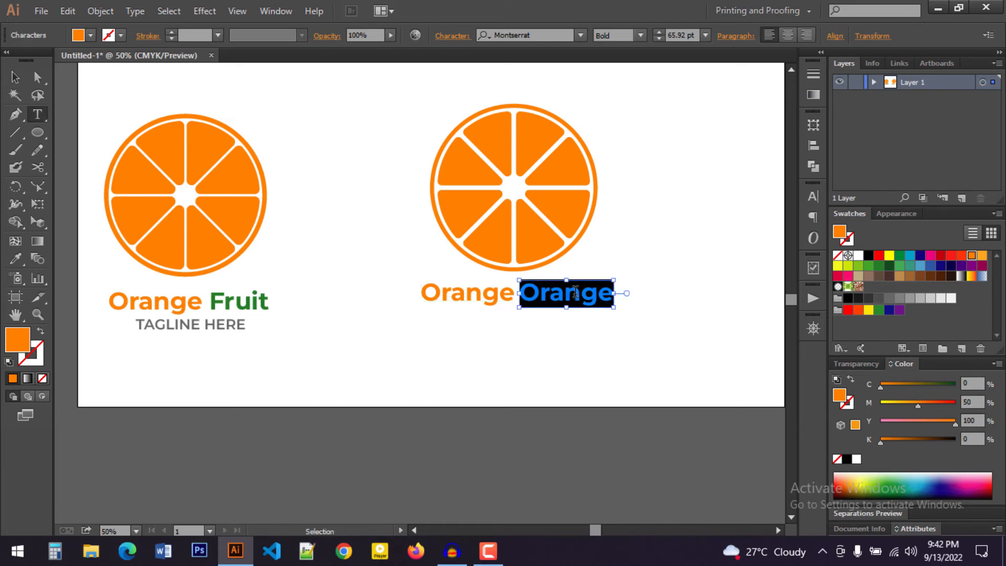
key("ctrl+v")
left_click(15, 78)
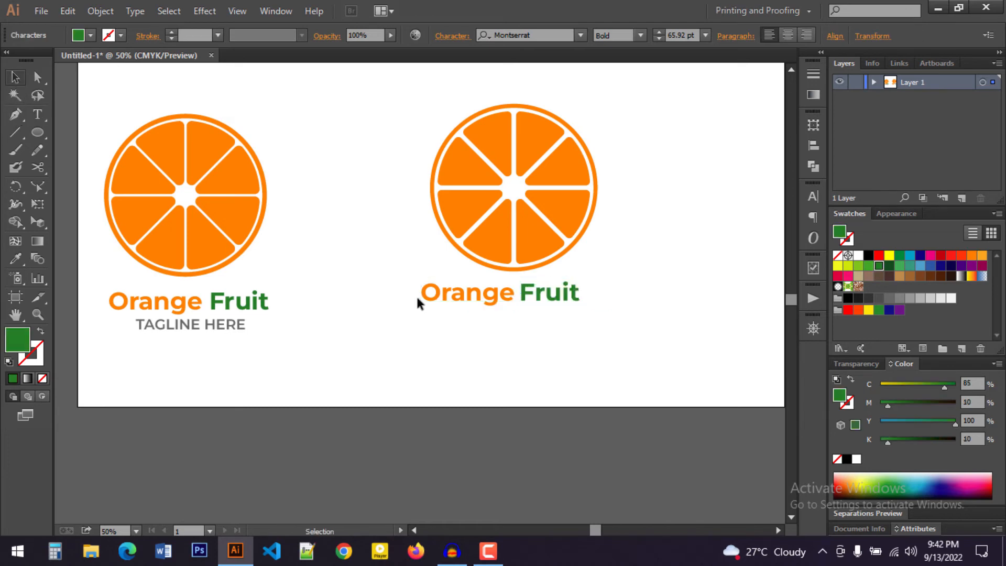
Step: Inspect the spacing and baseline alignment of the words "Orange" and "Fruit" beneath the new slice
left_click(544, 326)
left_click(564, 289)
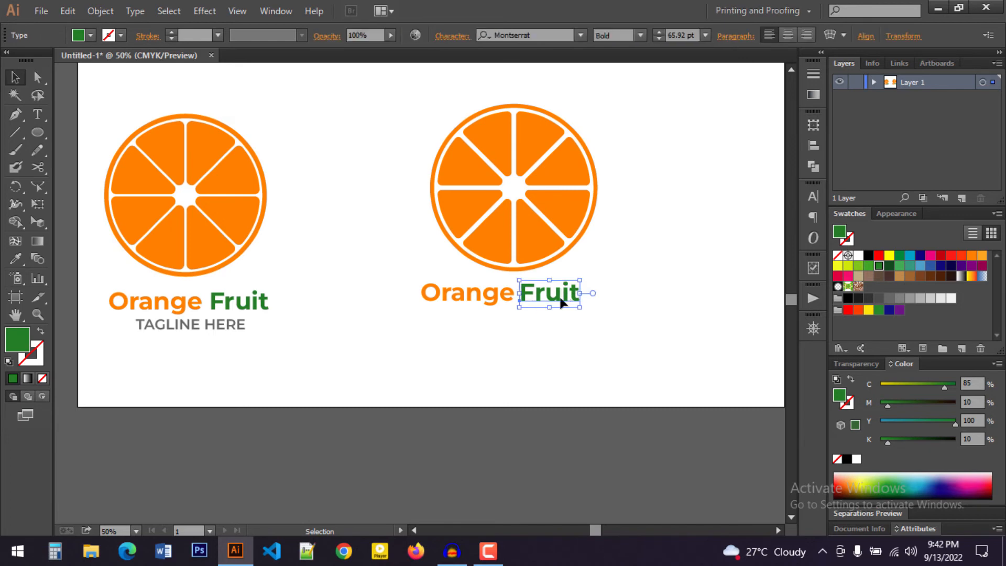
left_click(466, 298)
left_click(504, 350)
scroll(528, 341, "up", 1)
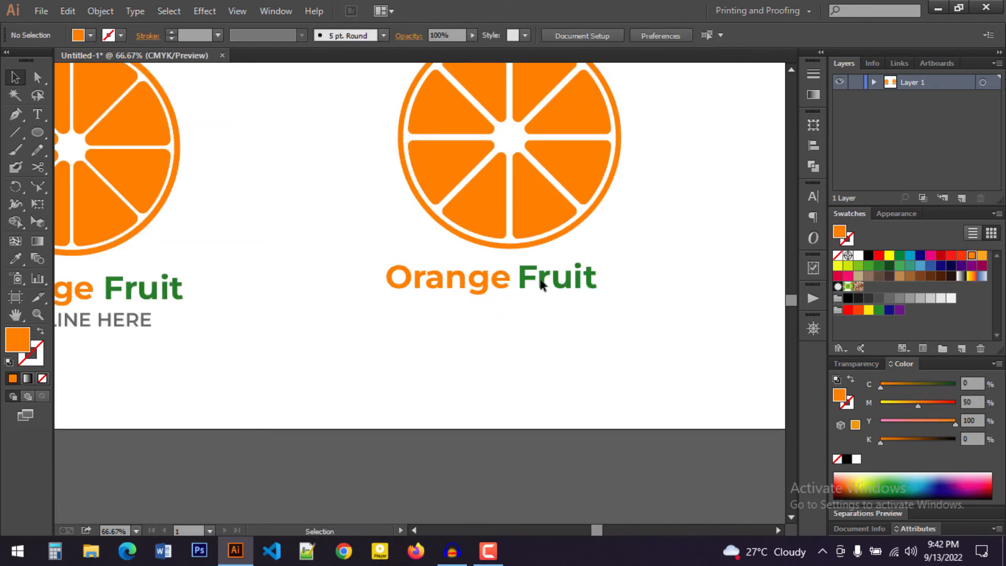
left_click(542, 285)
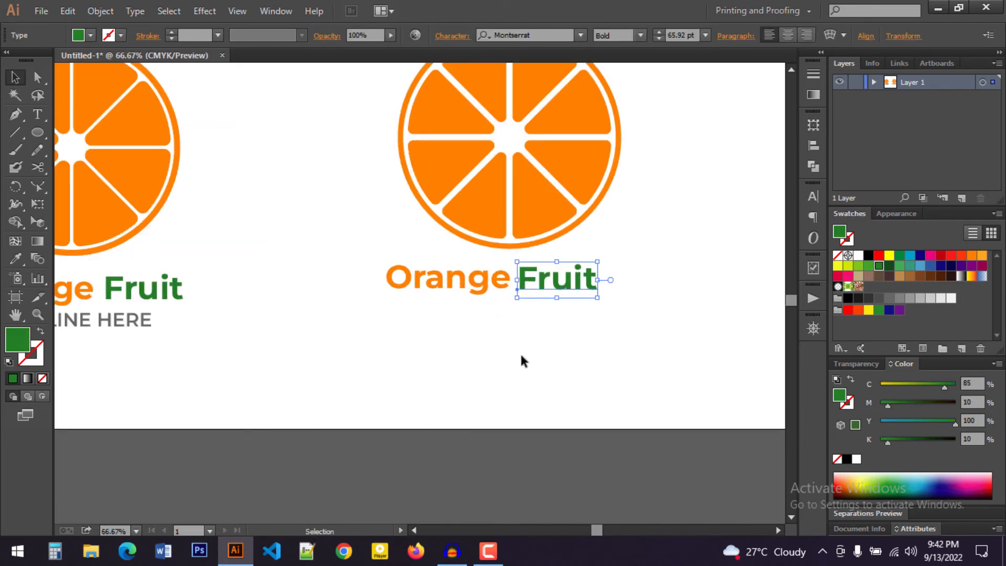
left_click(505, 352)
Step: Place a copy of the reference logo's grey "TAGLINE HERE" text centred beneath the new "Orange Fruit" title
scroll(505, 346, "down", 2)
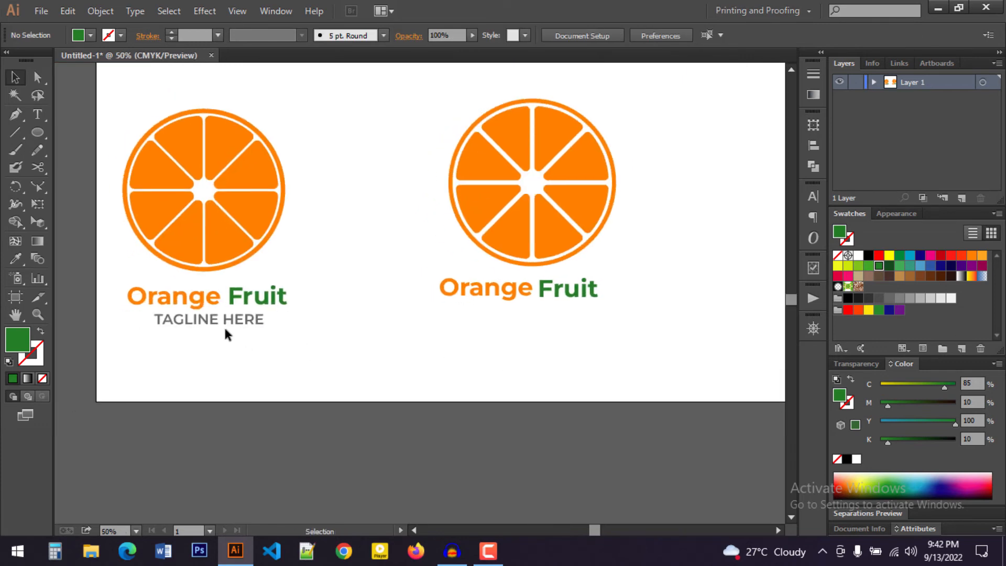
left_click(219, 319)
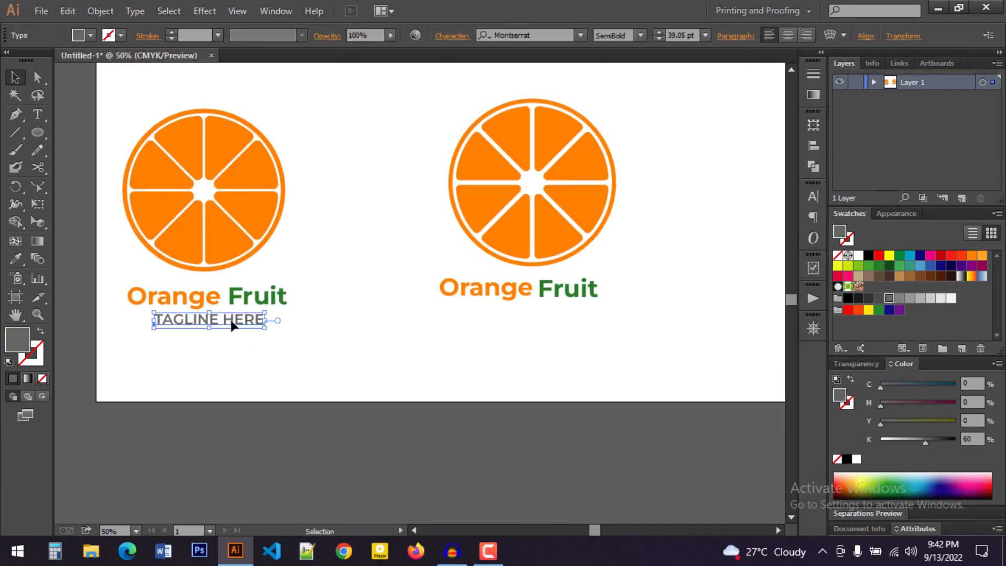
left_click_drag(243, 323, 557, 317)
left_click(530, 336)
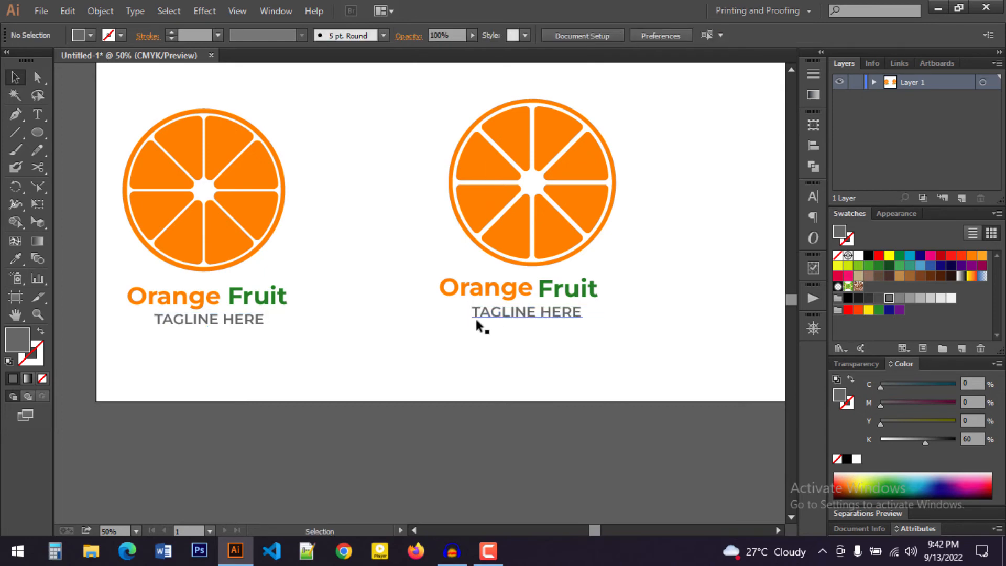
Step: Select the new title words and tagline together and set alignment to be relative to the selection
scroll(474, 320, "up", 2)
left_click_drag(395, 326, 604, 374)
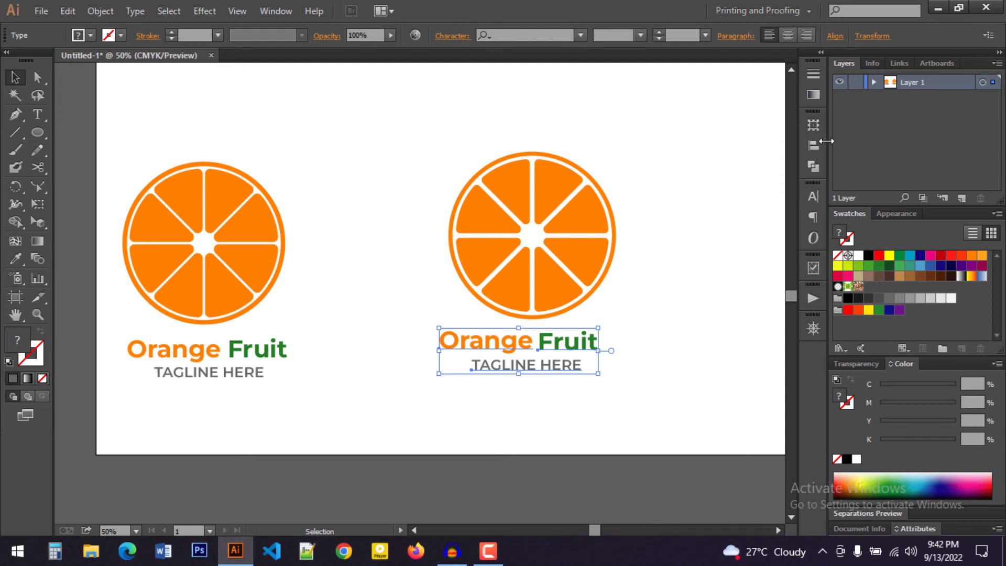
left_click(836, 36)
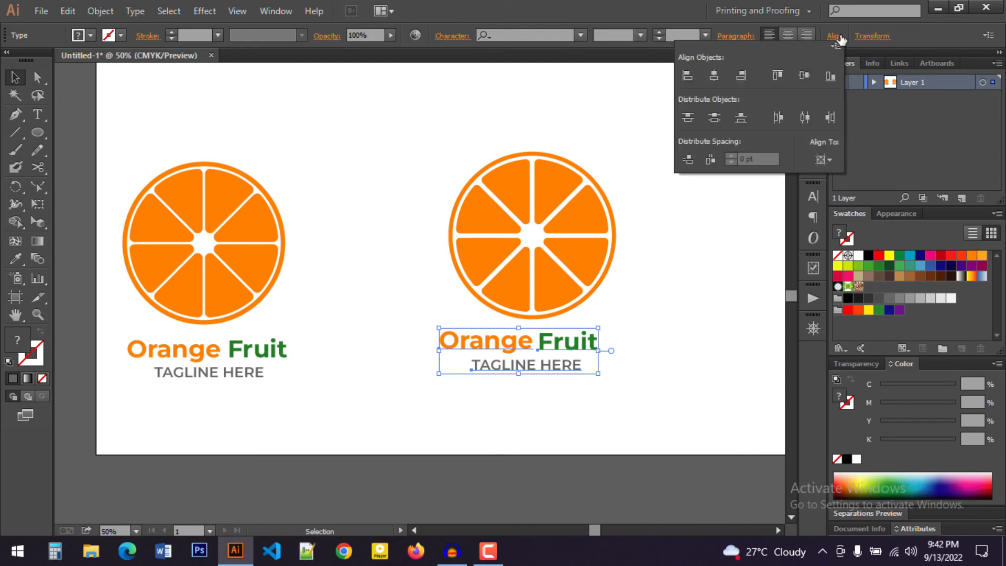
left_click(826, 157)
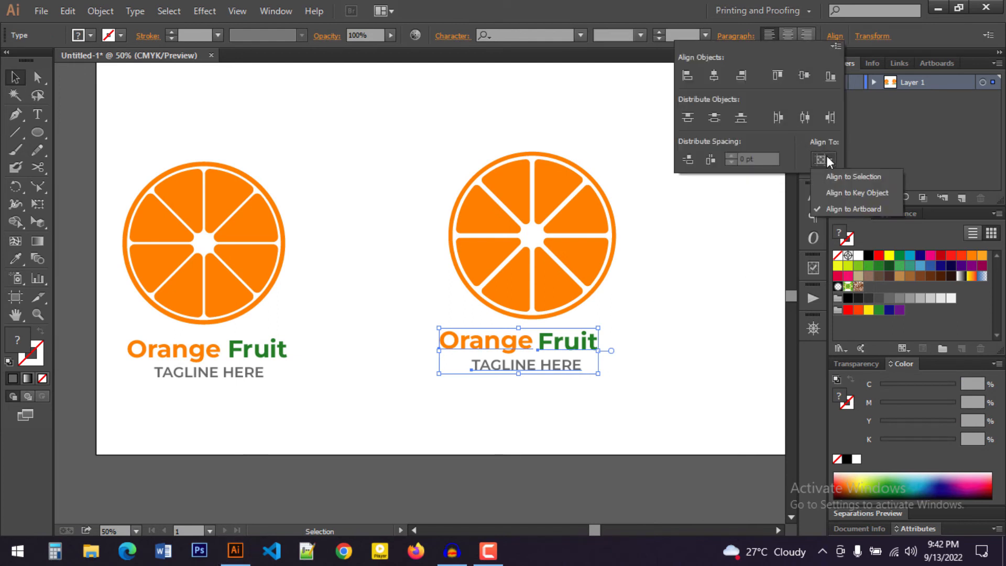
left_click(847, 176)
Step: Try to align "Orange", "Fruit" and the tagline on their horizontal centres as three separate text objects
left_click(715, 76)
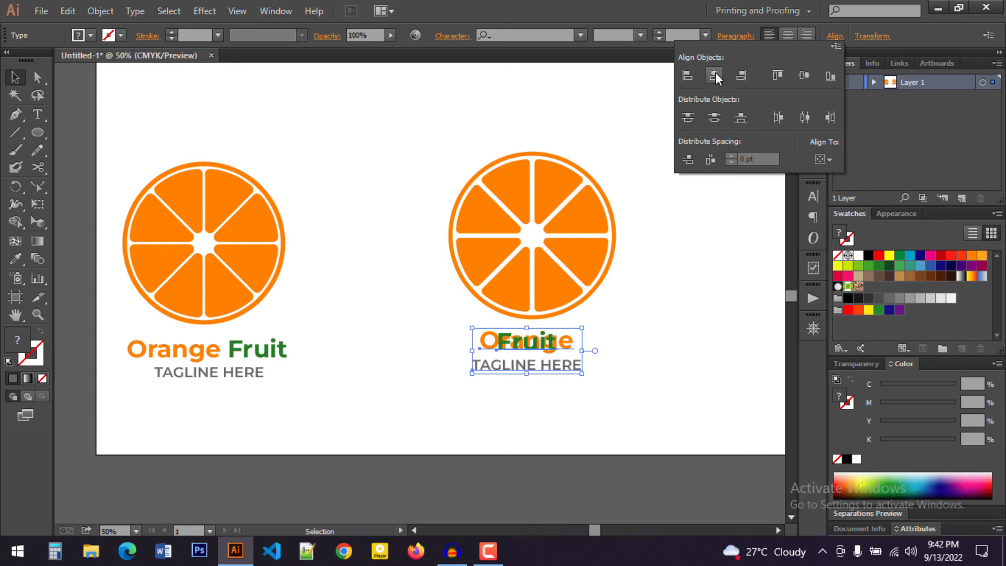
key("ctrl+z")
left_click(700, 297)
key("ctrl+z")
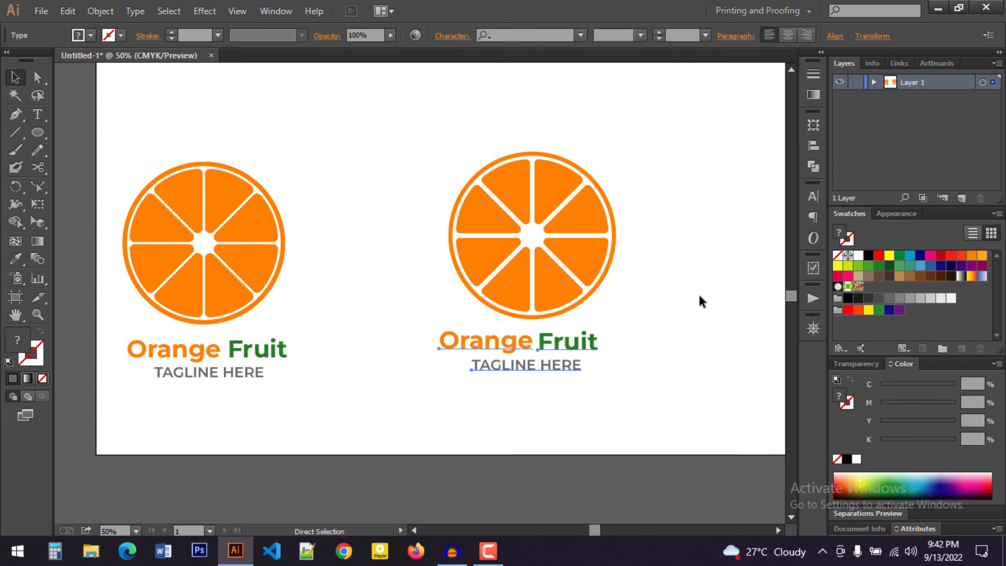
Step: Group the words "Orange" and "Fruit" of the new title into one object
left_click(426, 332)
left_click_drag(640, 343, 630, 346)
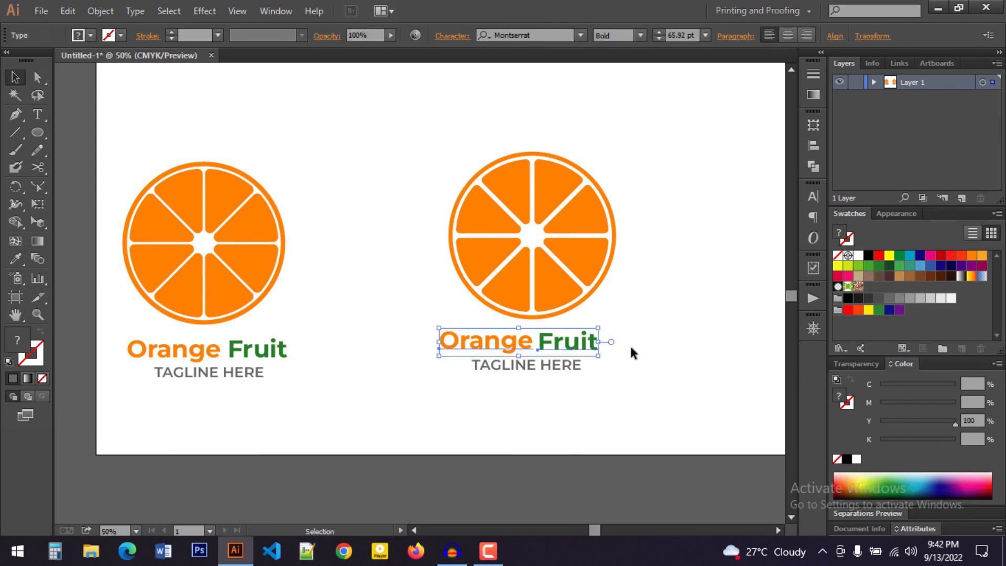
left_click(643, 350)
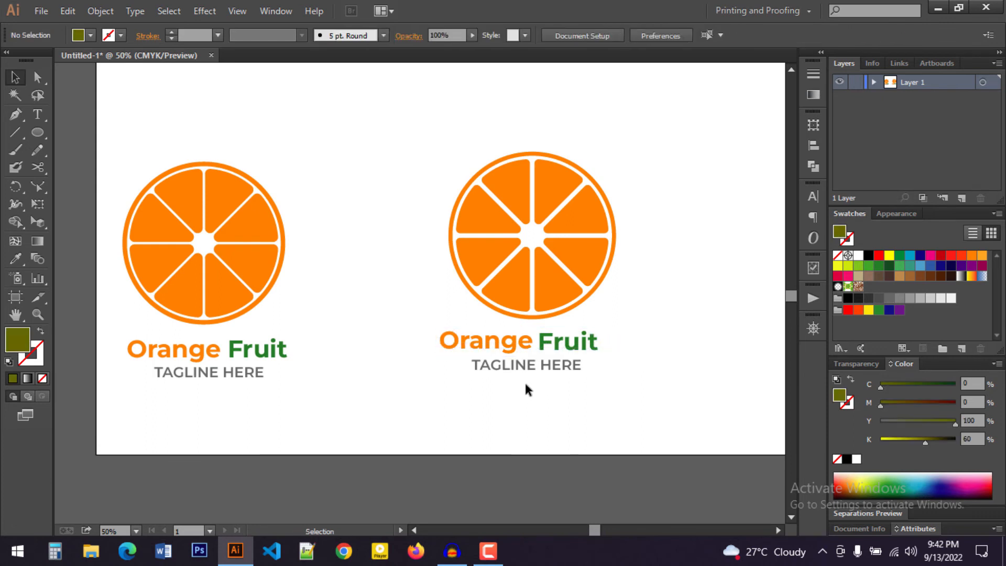
Step: Align the grouped "Orange Fruit" title and the tagline beneath it on their horizontal centres
left_click_drag(526, 385, 506, 349)
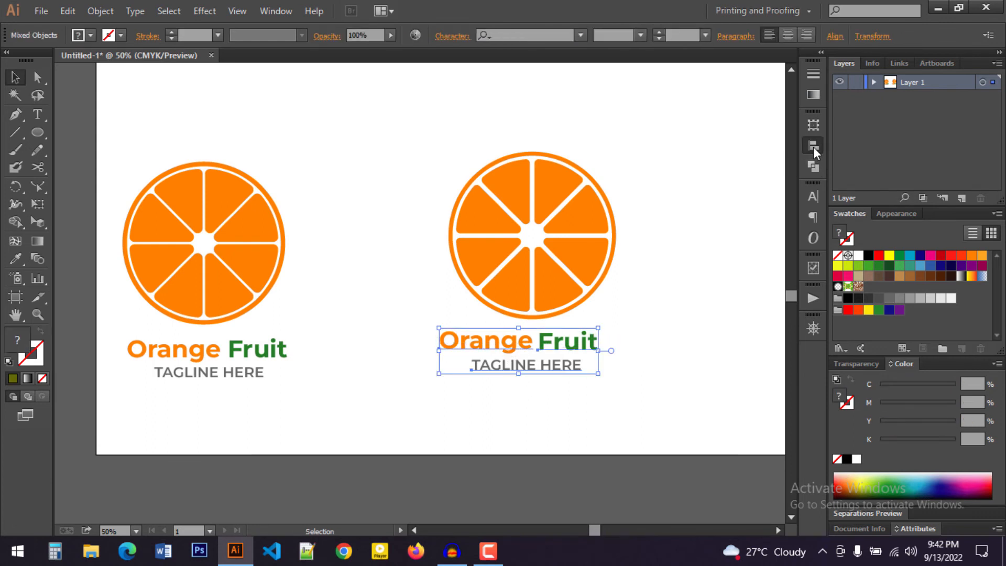
left_click(813, 147)
left_click(666, 149)
left_click(623, 302)
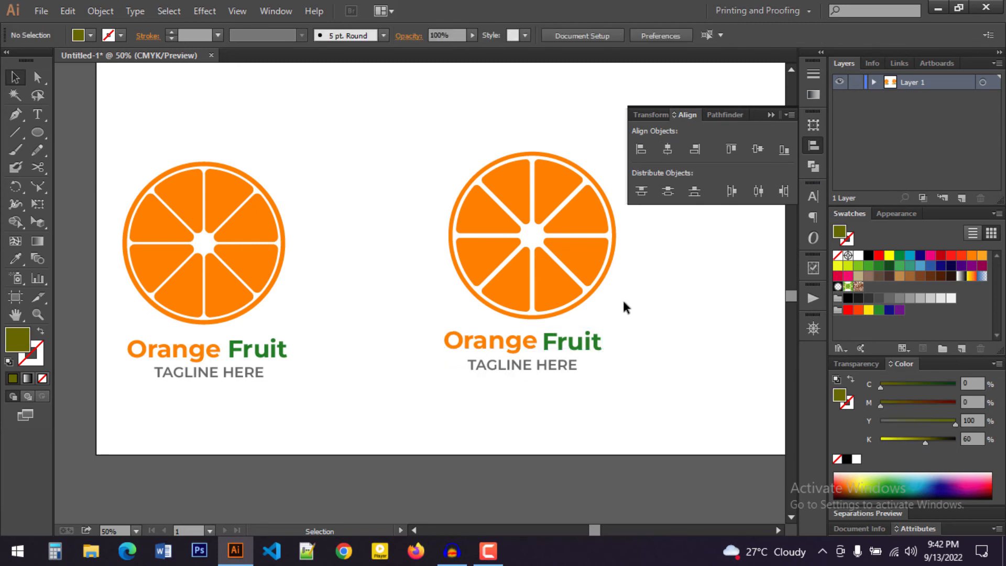
Step: Expand the fill and stroke of the new orange slice's ring and segments into shapes
left_click_drag(421, 148, 622, 310)
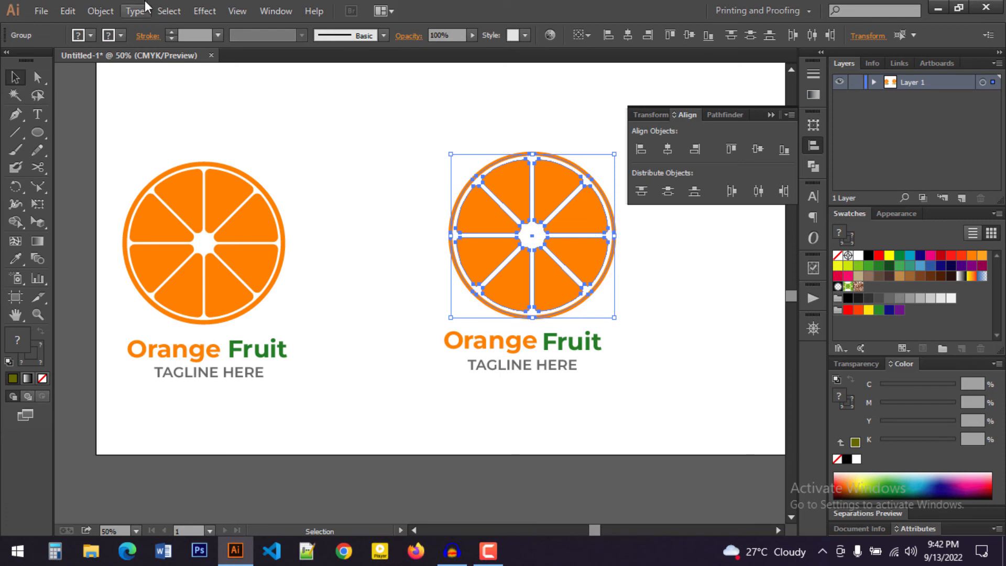
left_click(102, 11)
left_click(128, 169)
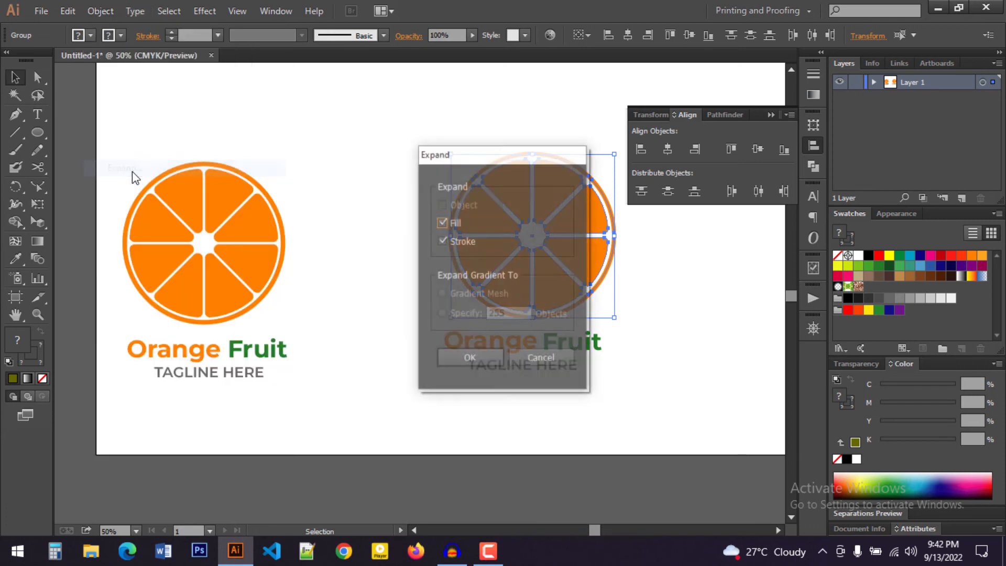
left_click(469, 357)
left_click(678, 407)
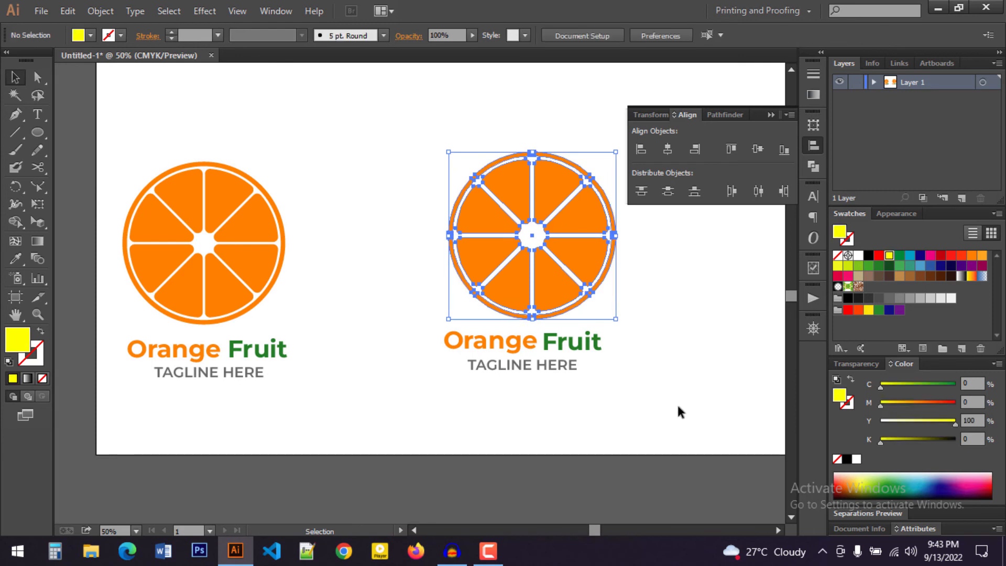
Step: Select the expanded slice with the grouped title and tagline and align all three on their horizontal centres
left_click_drag(438, 132, 628, 318)
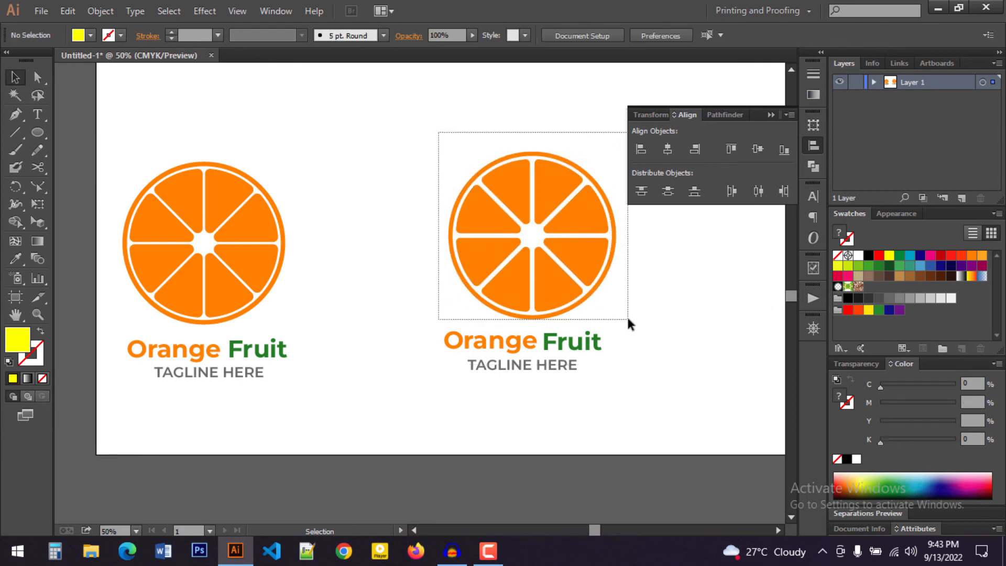
key("v")
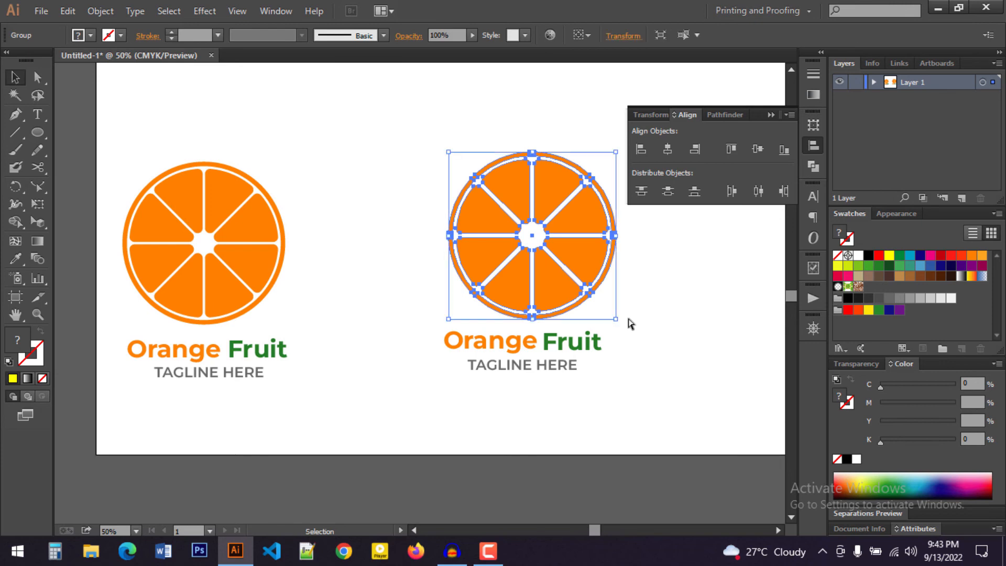
left_click(631, 356)
left_click_drag(409, 152, 584, 376)
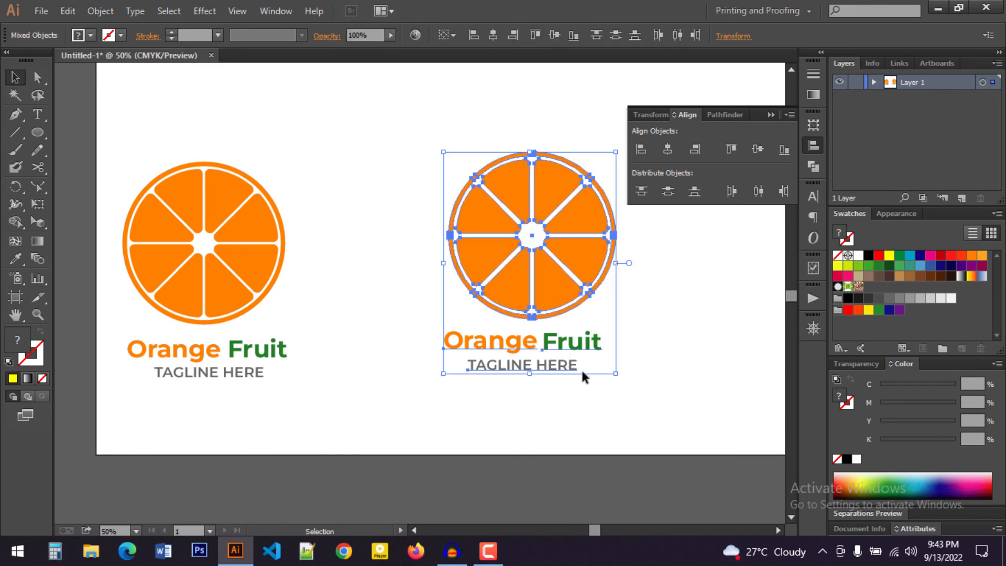
left_click(667, 149)
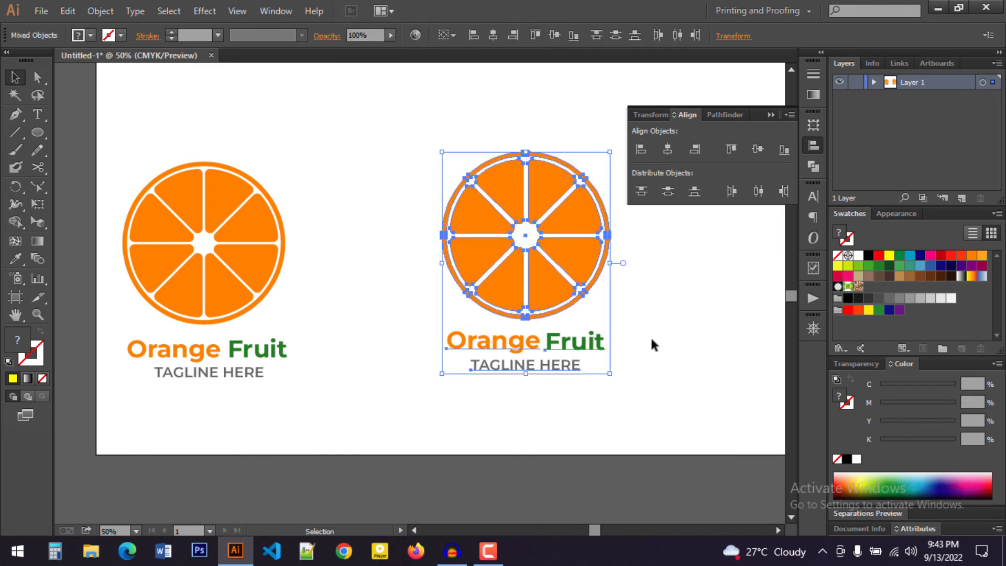
left_click(784, 81)
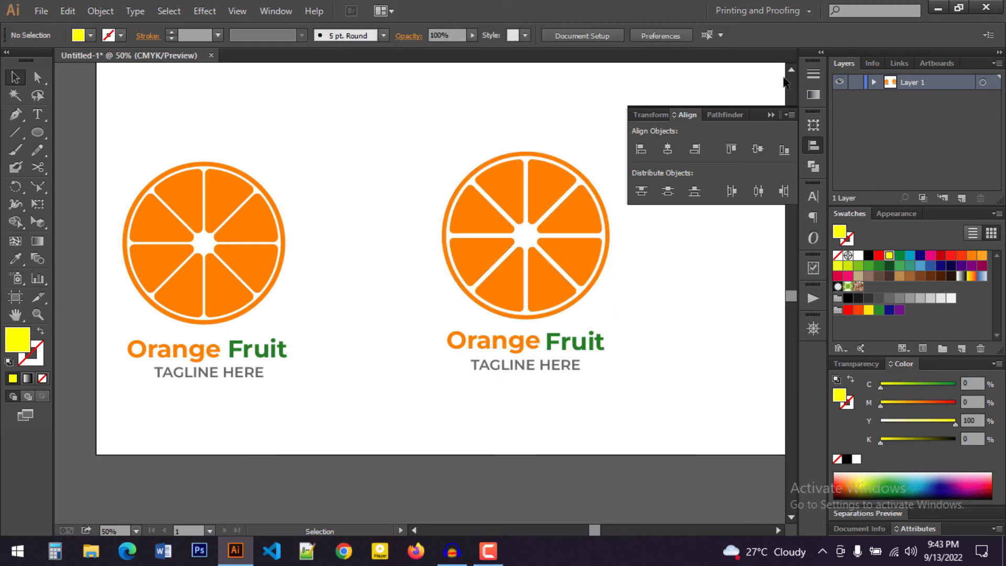
left_click(771, 114)
key("space")
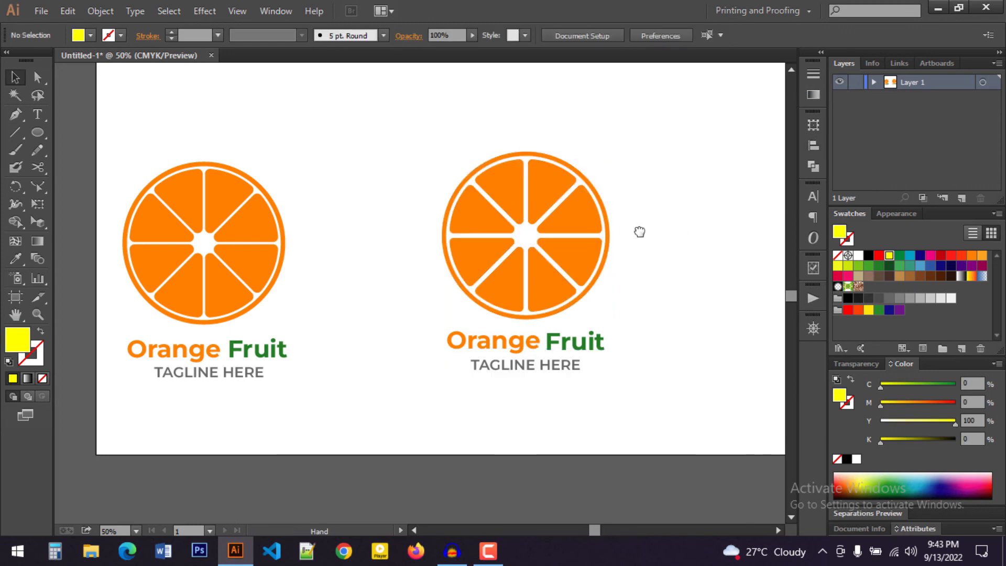
left_click_drag(639, 232, 672, 224)
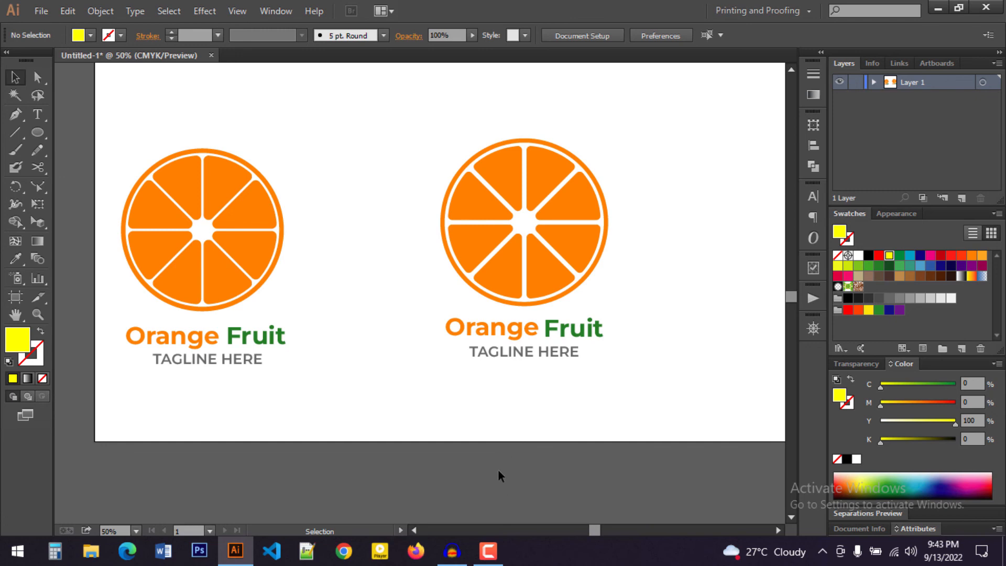
left_click(488, 550)
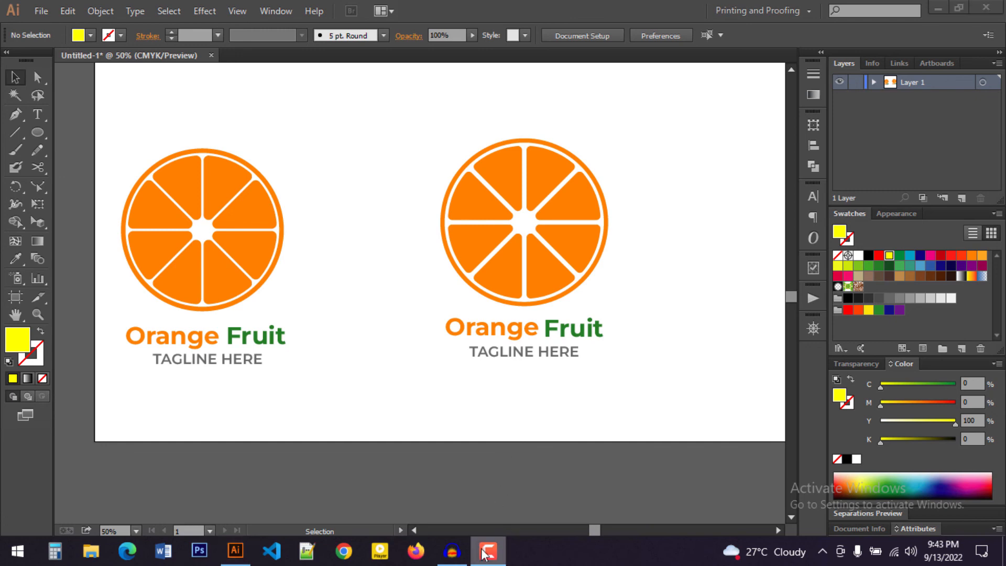